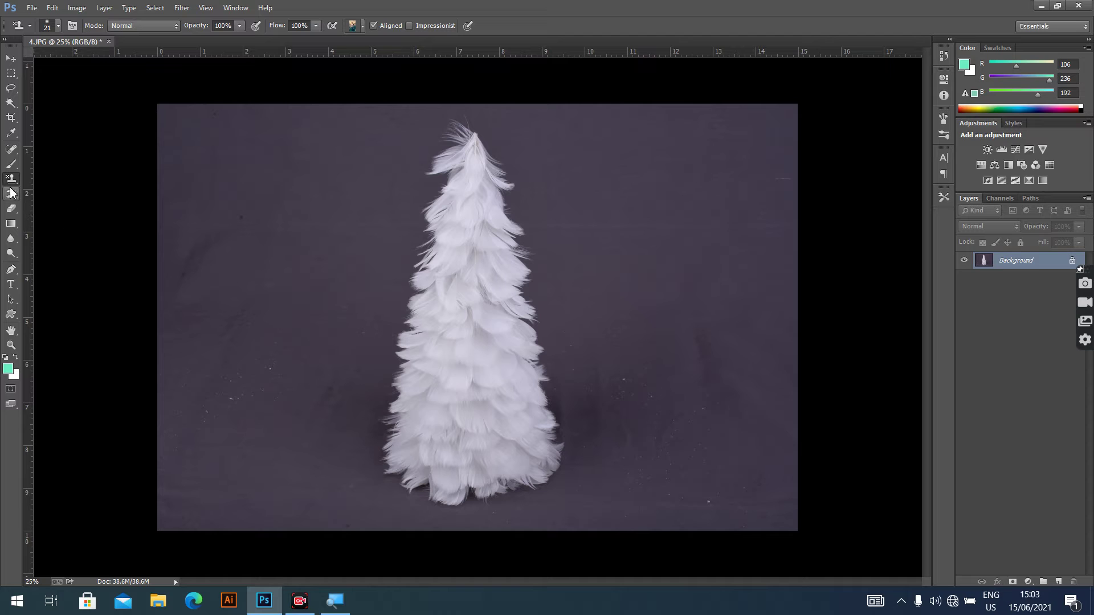
pyautogui.rightClick(12, 178)
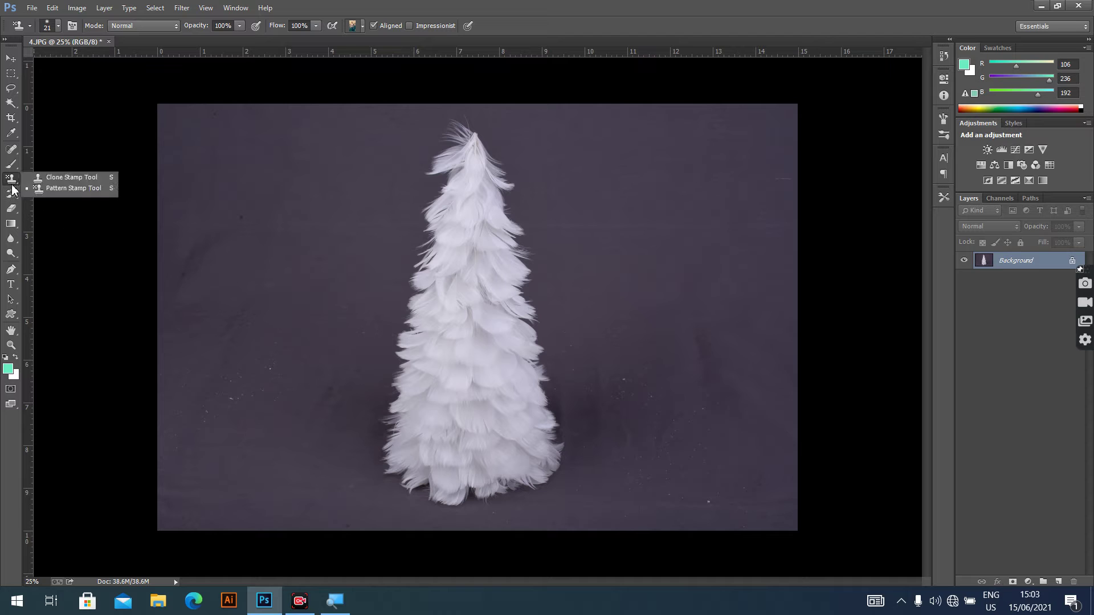
pyautogui.click(106, 188)
pyautogui.click(11, 195)
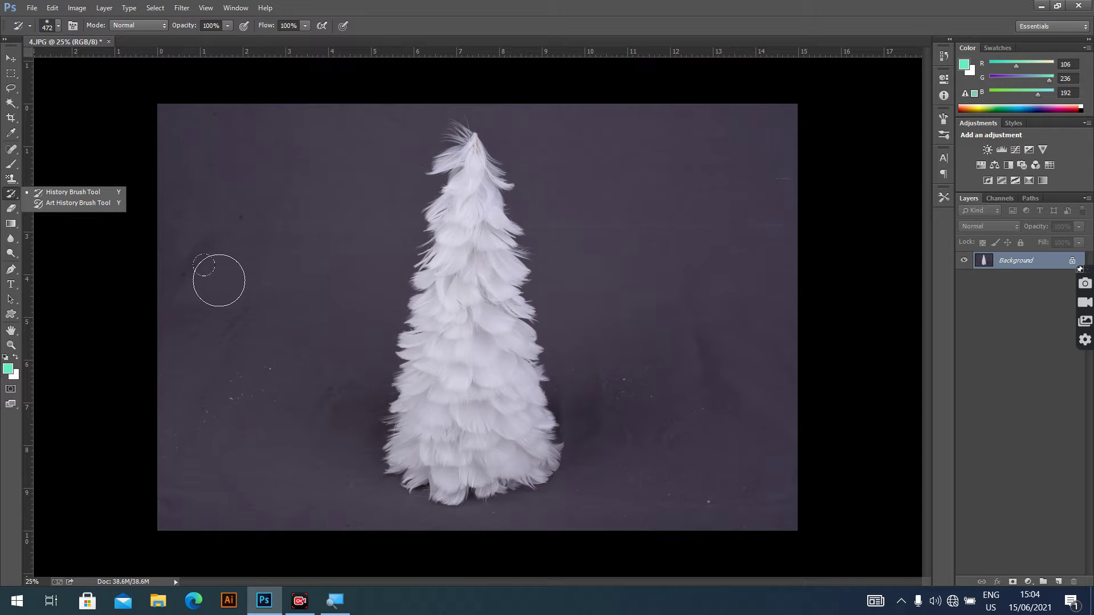
pyautogui.click(219, 280)
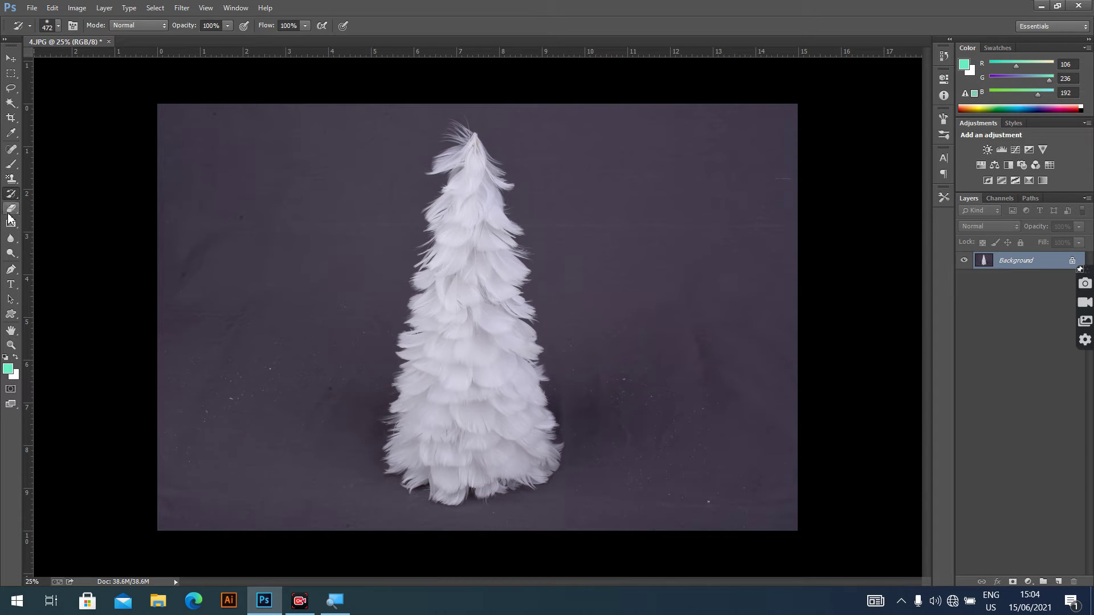
# Paint soft green strokes on the backdrop on both sides of the tree with the Brush, and undo the strokes on the right side
pyautogui.click(11, 165)
pyautogui.click(42, 166)
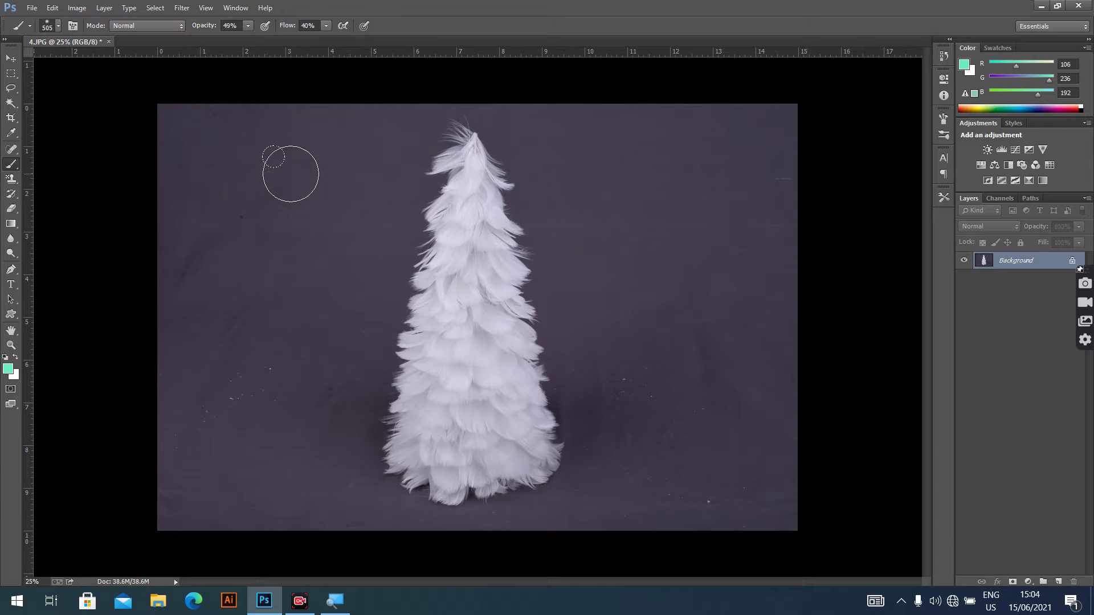
pyautogui.moveTo(291, 174)
pyautogui.mouseDown()
pyautogui.moveTo(319, 180)
pyautogui.moveTo(285, 136)
pyautogui.mouseUp()
pyautogui.moveTo(644, 331); pyautogui.dragTo(695, 134)
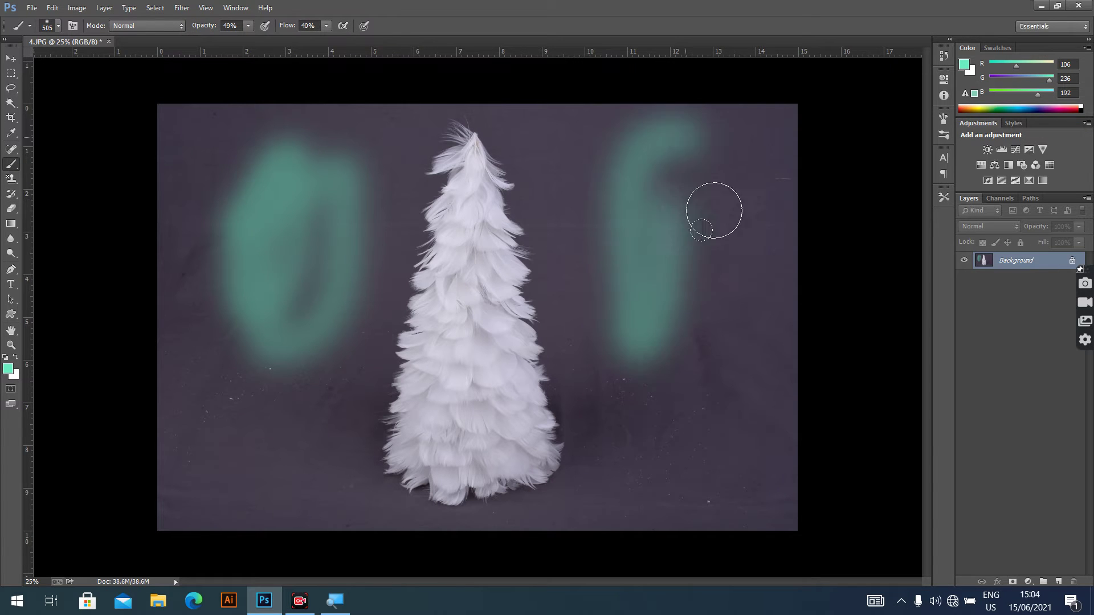
pyautogui.moveTo(714, 211); pyautogui.dragTo(696, 227)
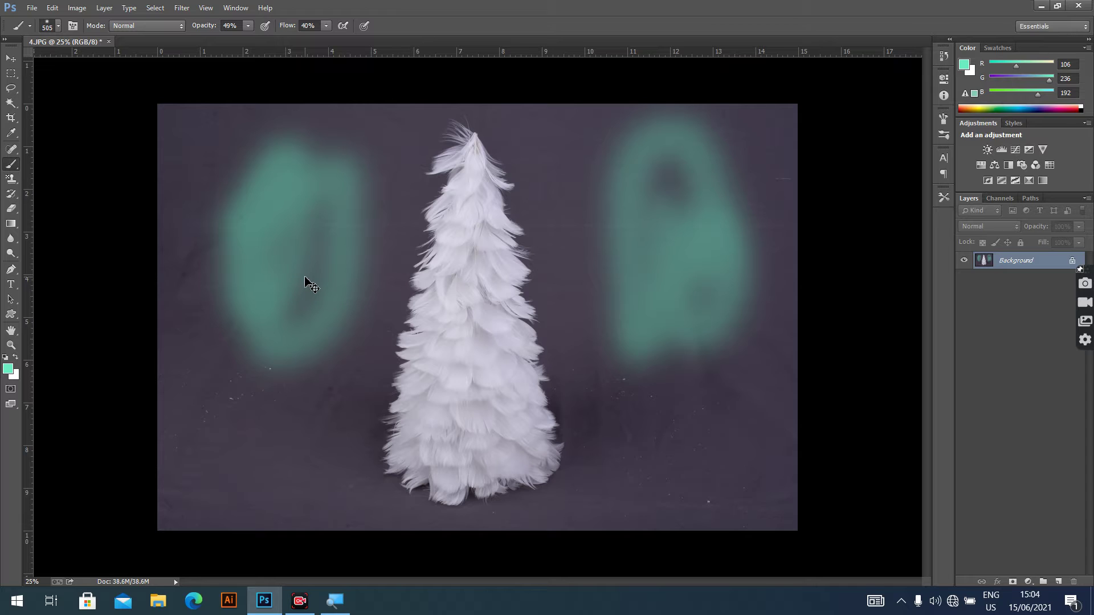
pyautogui.hotkey('ctrl', 'z')
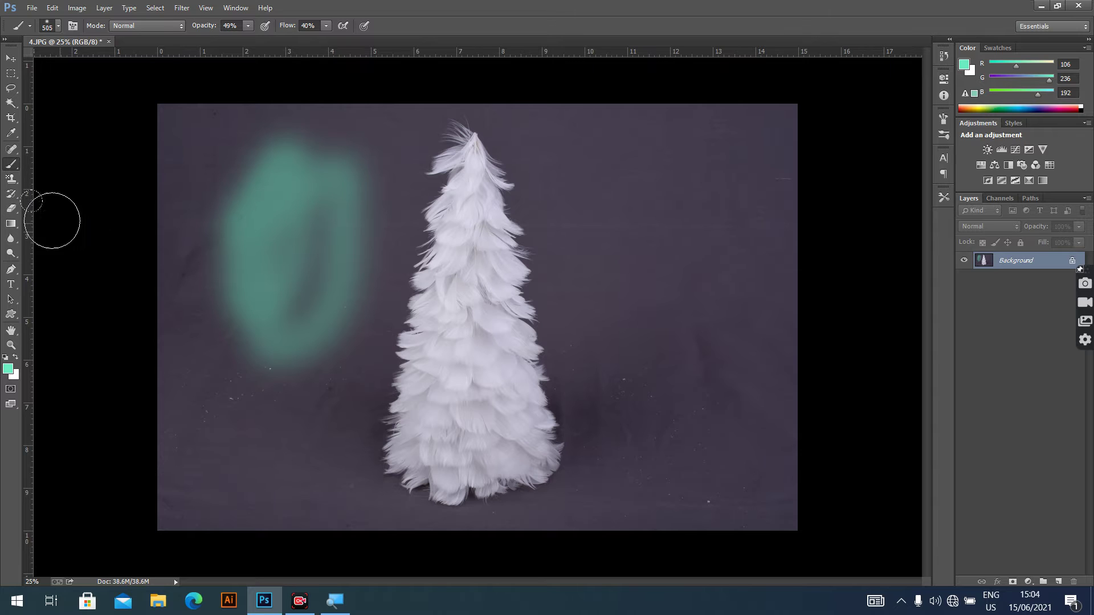
# Restore the green-painted backdrop left of the tree with the History Brush
pyautogui.click(8, 197)
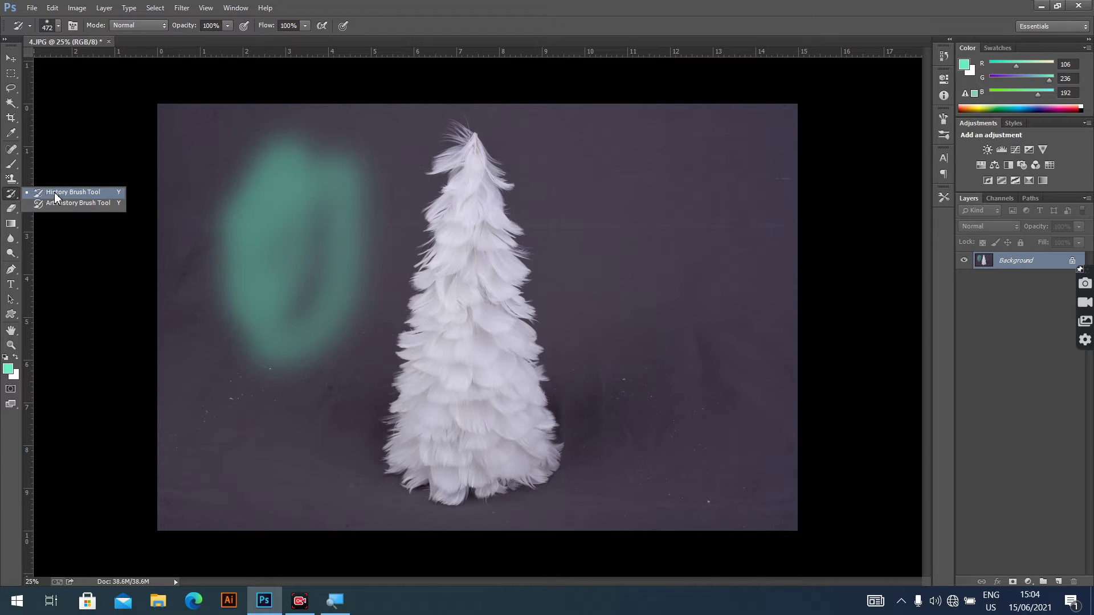
pyautogui.click(56, 198)
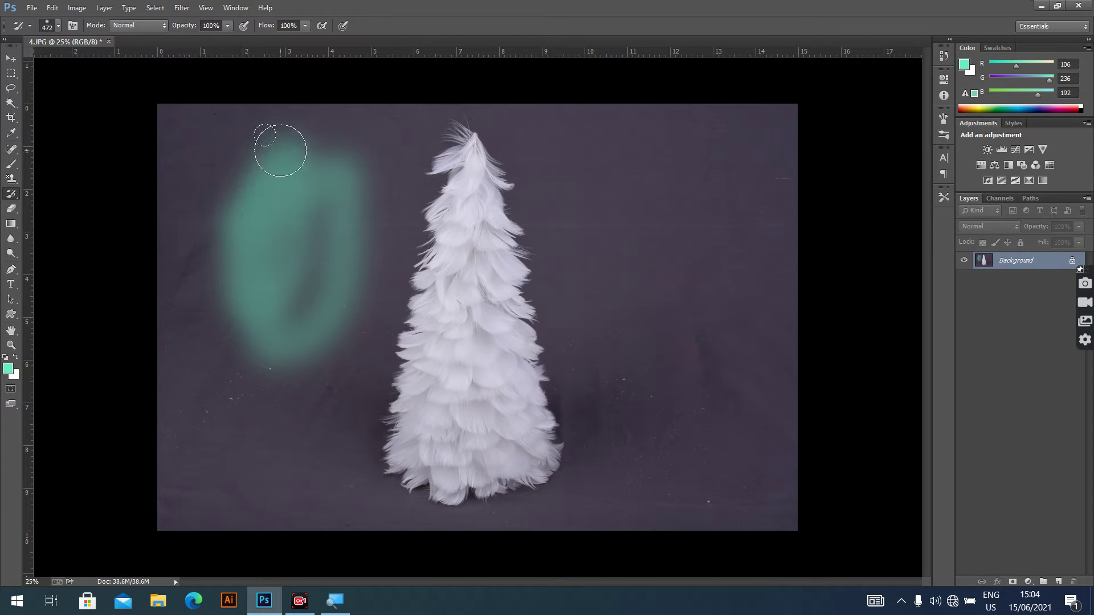
pyautogui.moveTo(251, 195)
pyautogui.mouseDown()
pyautogui.moveTo(284, 148)
pyautogui.moveTo(317, 142)
pyautogui.moveTo(354, 295)
pyautogui.moveTo(311, 342)
pyautogui.mouseUp()
pyautogui.moveTo(251, 153)
pyautogui.mouseDown()
pyautogui.moveTo(248, 324)
pyautogui.moveTo(261, 271)
pyautogui.moveTo(351, 210)
pyautogui.mouseUp()
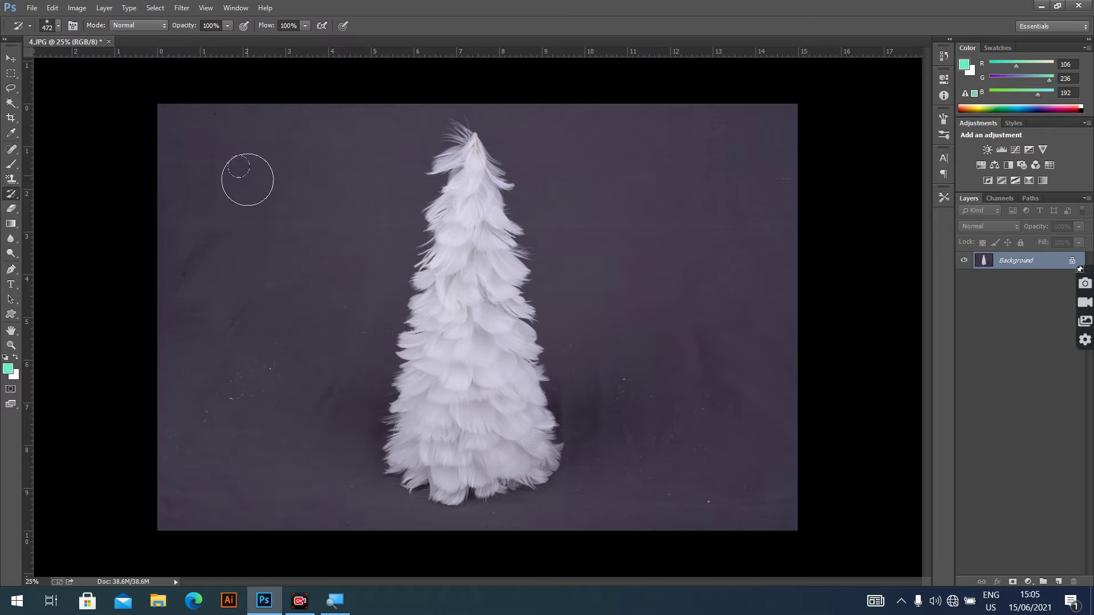
# Erase patches of the backdrop on both sides of the tree with the Eraser tool
pyautogui.click(10, 213)
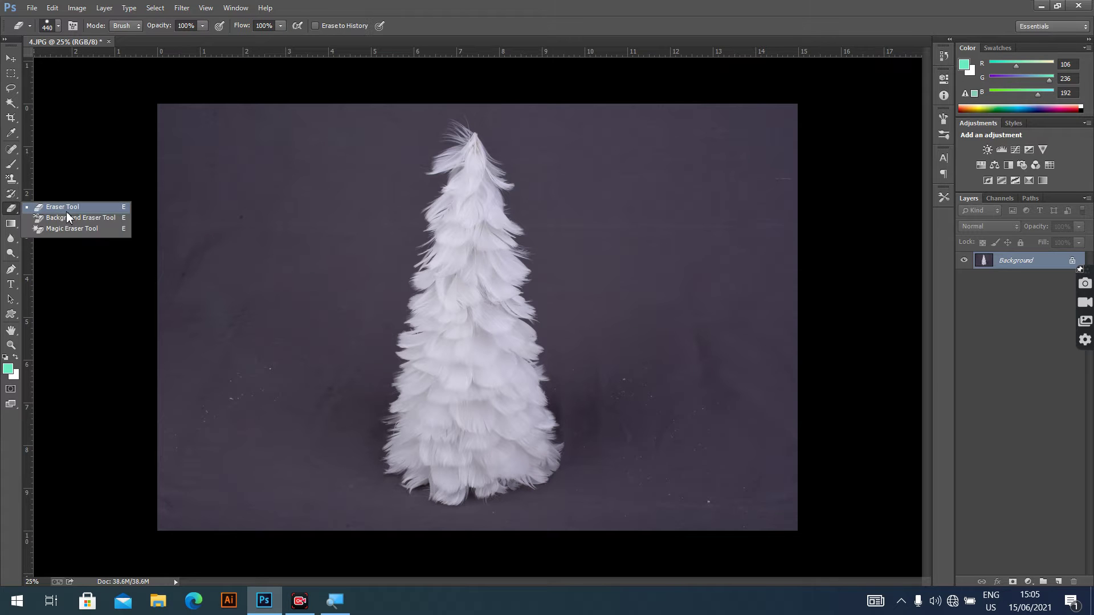
pyautogui.click(70, 211)
pyautogui.moveTo(220, 152)
pyautogui.mouseDown()
pyautogui.moveTo(192, 297)
pyautogui.moveTo(294, 268)
pyautogui.mouseUp()
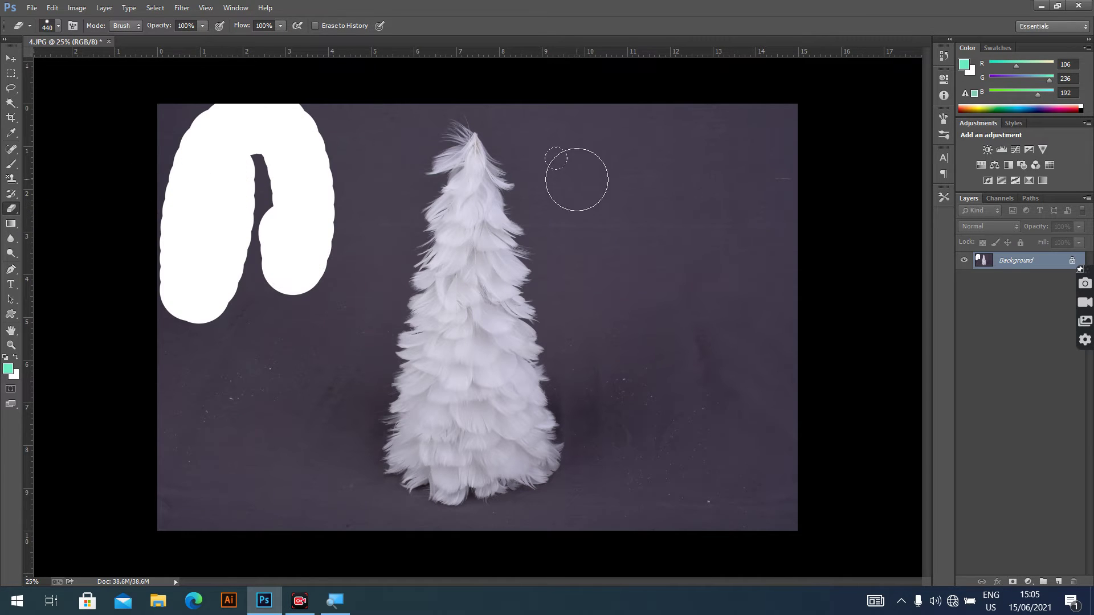
pyautogui.moveTo(627, 216)
pyautogui.mouseDown()
pyautogui.moveTo(724, 157)
pyautogui.moveTo(674, 280)
pyautogui.moveTo(750, 366)
pyautogui.mouseUp()
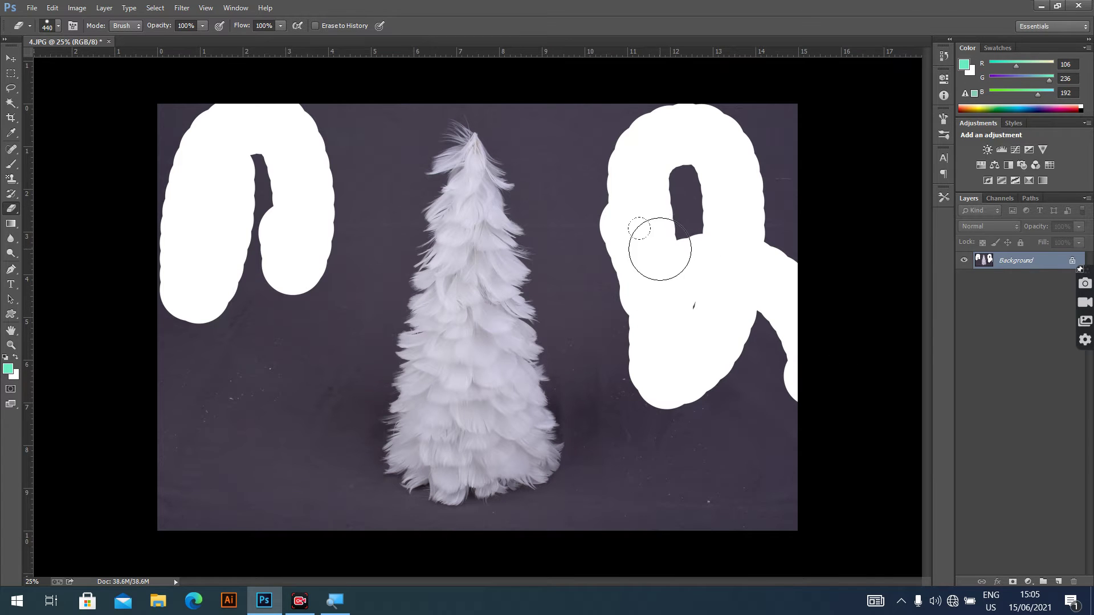
# Paint the original backdrop back over both erased white areas with the History Brush
pyautogui.click(13, 180)
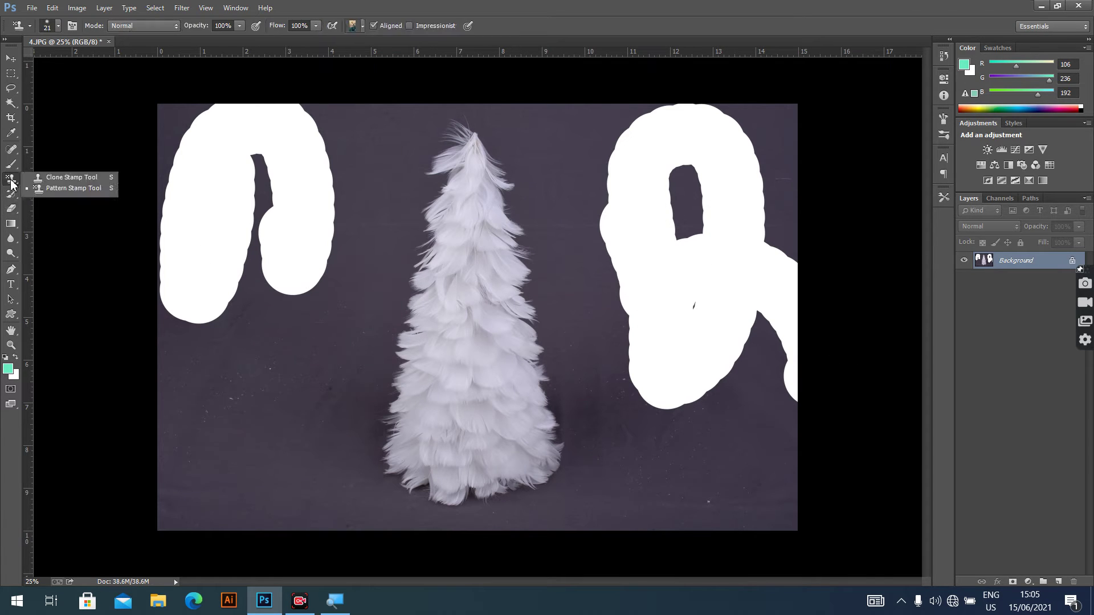
pyautogui.click(22, 194)
pyautogui.rightClick(22, 194)
pyautogui.click(71, 193)
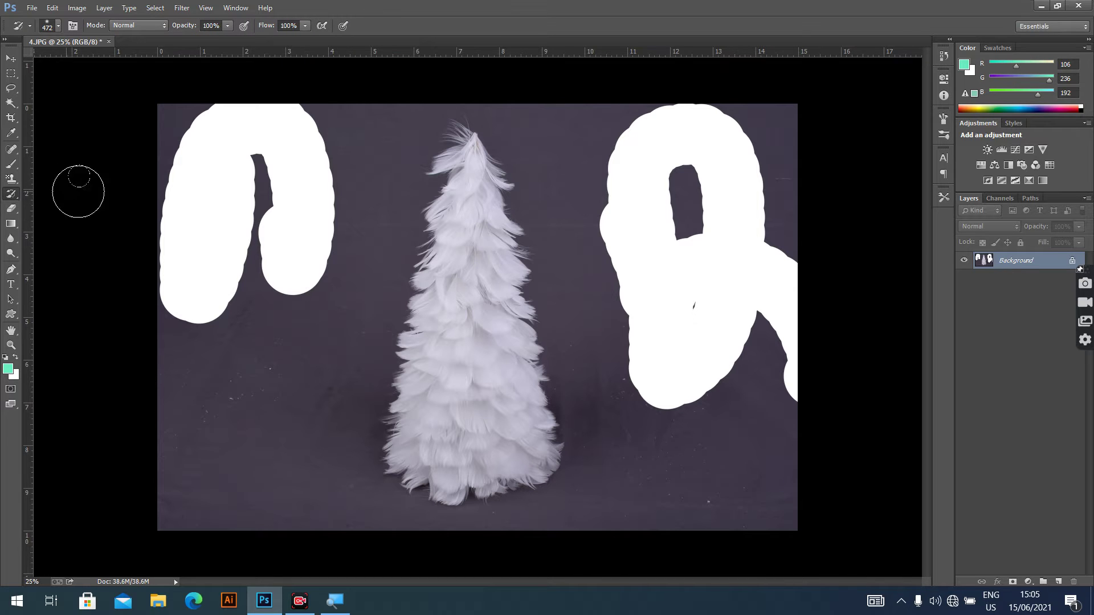
pyautogui.moveTo(245, 116)
pyautogui.mouseDown()
pyautogui.moveTo(207, 216)
pyautogui.moveTo(179, 111)
pyautogui.moveTo(160, 278)
pyautogui.moveTo(222, 121)
pyautogui.moveTo(208, 130)
pyautogui.moveTo(289, 145)
pyautogui.moveTo(306, 169)
pyautogui.moveTo(311, 105)
pyautogui.moveTo(299, 143)
pyautogui.moveTo(237, 135)
pyautogui.moveTo(207, 238)
pyautogui.moveTo(233, 175)
pyautogui.moveTo(278, 148)
pyautogui.moveTo(253, 268)
pyautogui.moveTo(177, 299)
pyautogui.moveTo(237, 267)
pyautogui.moveTo(221, 269)
pyautogui.moveTo(202, 284)
pyautogui.moveTo(214, 311)
pyautogui.moveTo(290, 274)
pyautogui.moveTo(340, 168)
pyautogui.moveTo(310, 253)
pyautogui.mouseUp()
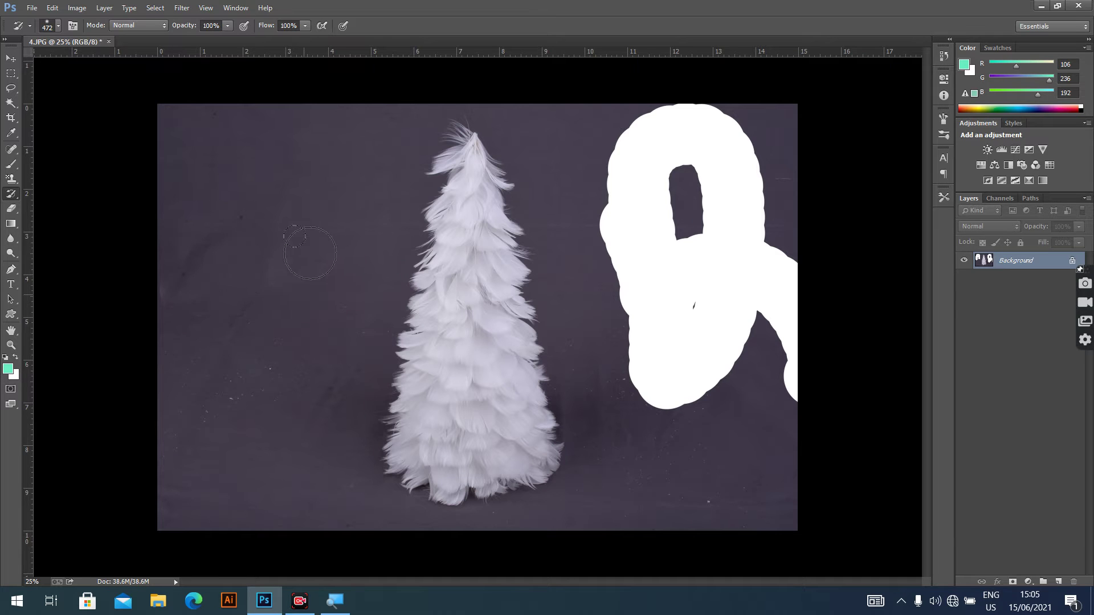
pyautogui.moveTo(576, 95)
pyautogui.mouseDown()
pyautogui.moveTo(622, 152)
pyautogui.moveTo(613, 251)
pyautogui.moveTo(658, 115)
pyautogui.moveTo(690, 137)
pyautogui.moveTo(672, 137)
pyautogui.moveTo(731, 128)
pyautogui.moveTo(751, 242)
pyautogui.moveTo(747, 144)
pyautogui.moveTo(622, 330)
pyautogui.moveTo(645, 266)
pyautogui.moveTo(648, 382)
pyautogui.moveTo(722, 375)
pyautogui.moveTo(745, 270)
pyautogui.moveTo(716, 266)
pyautogui.moveTo(776, 358)
pyautogui.moveTo(792, 299)
pyautogui.moveTo(767, 443)
pyautogui.moveTo(687, 330)
pyautogui.moveTo(698, 375)
pyautogui.mouseUp()
# Erase the outer backdrop around the tree with the 440 px Eraser, leaving a dark margin close to the feathers
pyautogui.click(12, 209)
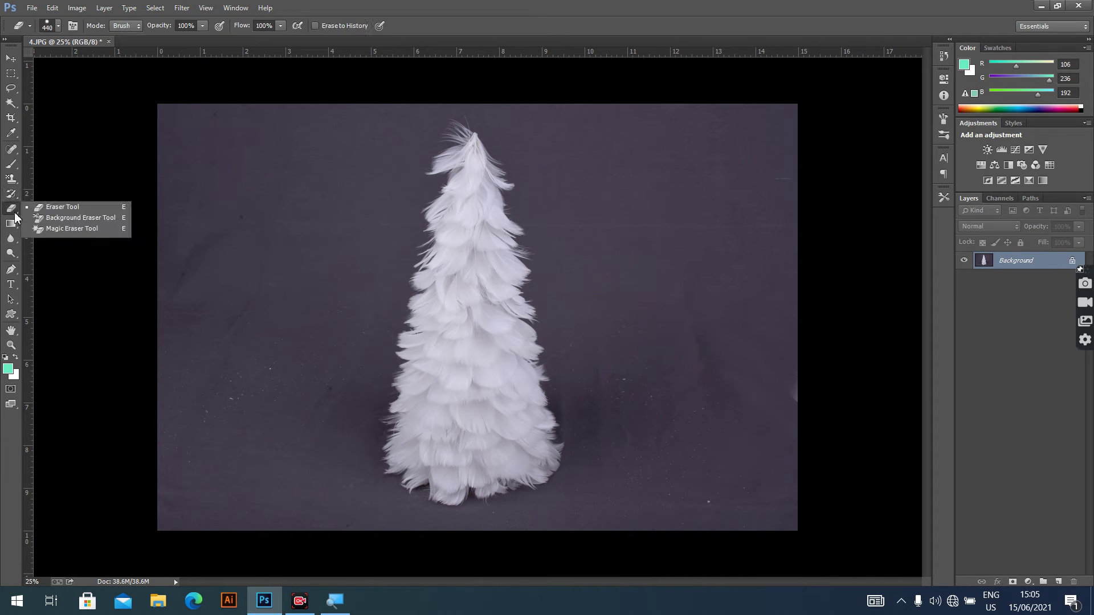
pyautogui.click(54, 209)
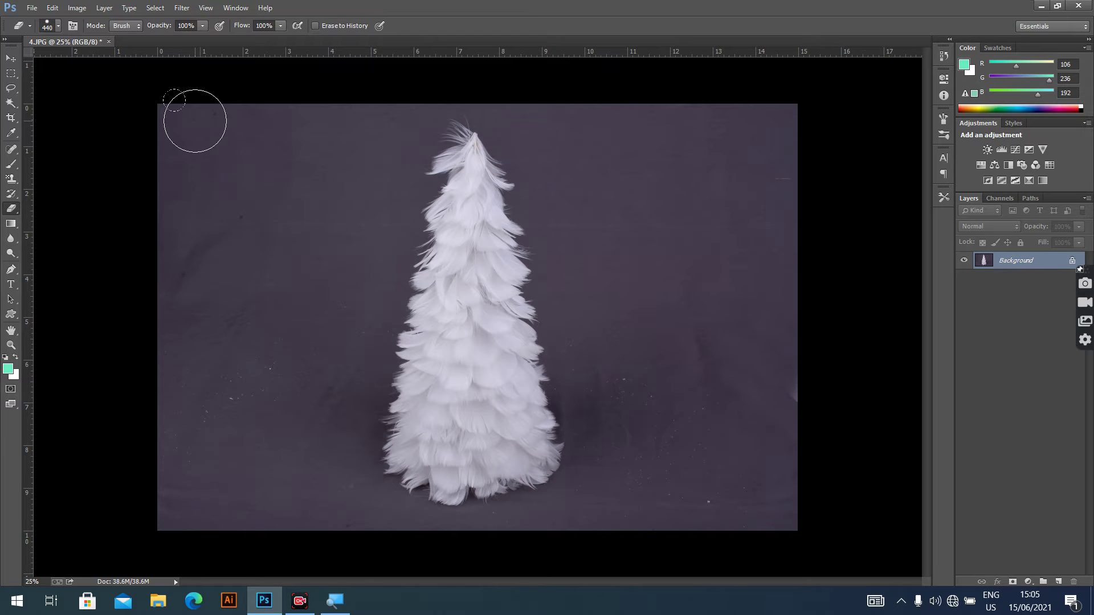
pyautogui.moveTo(171, 97); pyautogui.dragTo(183, 237)
pyautogui.moveTo(186, 298)
pyautogui.mouseDown()
pyautogui.moveTo(237, 78)
pyautogui.moveTo(213, 117)
pyautogui.moveTo(214, 440)
pyautogui.moveTo(180, 325)
pyautogui.mouseUp()
pyautogui.rightClick(290, 233)
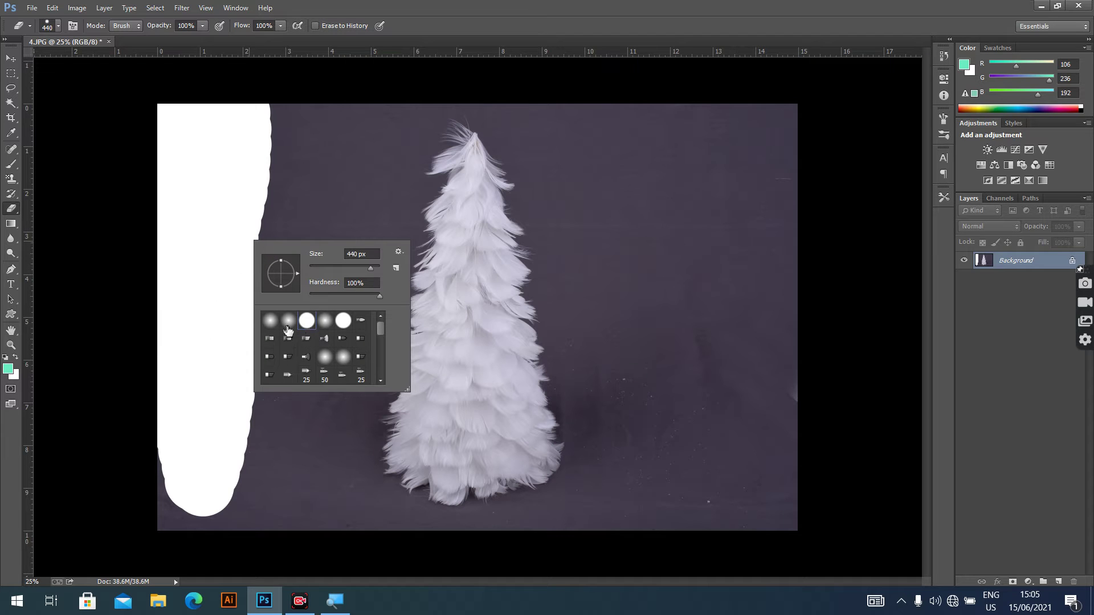
pyautogui.moveTo(293, 102)
pyautogui.mouseDown()
pyautogui.moveTo(278, 237)
pyautogui.moveTo(300, 95)
pyautogui.moveTo(275, 263)
pyautogui.moveTo(205, 531)
pyautogui.moveTo(173, 479)
pyautogui.moveTo(331, 198)
pyautogui.moveTo(339, 93)
pyautogui.moveTo(287, 483)
pyautogui.moveTo(250, 496)
pyautogui.moveTo(275, 408)
pyautogui.moveTo(158, 521)
pyautogui.moveTo(278, 524)
pyautogui.moveTo(287, 432)
pyautogui.moveTo(308, 490)
pyautogui.moveTo(433, 60)
pyautogui.moveTo(372, 91)
pyautogui.moveTo(373, 143)
pyautogui.moveTo(487, 61)
pyautogui.moveTo(526, 84)
pyautogui.moveTo(713, 98)
pyautogui.moveTo(663, 134)
pyautogui.moveTo(668, 206)
pyautogui.moveTo(786, 145)
pyautogui.moveTo(808, 91)
pyautogui.moveTo(675, 156)
pyautogui.moveTo(711, 233)
pyautogui.moveTo(664, 248)
pyautogui.moveTo(607, 174)
pyautogui.moveTo(615, 293)
pyautogui.moveTo(654, 357)
pyautogui.moveTo(777, 180)
pyautogui.moveTo(769, 360)
pyautogui.moveTo(732, 496)
pyautogui.moveTo(752, 271)
pyautogui.moveTo(618, 215)
pyautogui.moveTo(652, 466)
pyautogui.moveTo(717, 443)
pyautogui.moveTo(706, 358)
pyautogui.moveTo(709, 511)
pyautogui.moveTo(843, 317)
pyautogui.moveTo(780, 558)
pyautogui.moveTo(689, 521)
pyautogui.moveTo(819, 477)
pyautogui.moveTo(615, 520)
pyautogui.moveTo(590, 544)
pyautogui.mouseUp()
pyautogui.moveTo(354, 535); pyautogui.dragTo(379, 537)
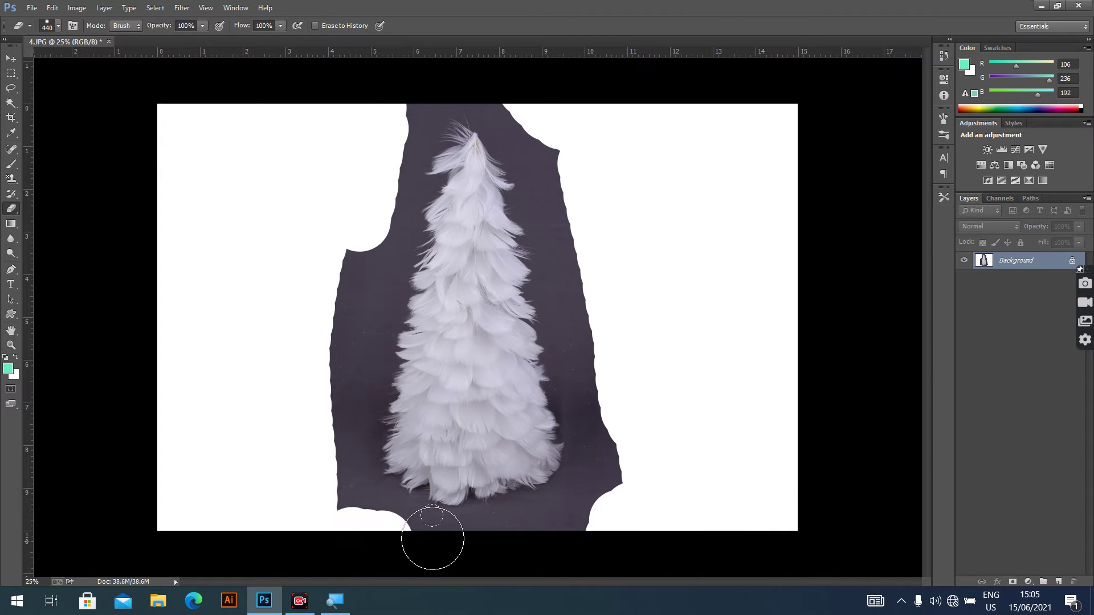
# Switch to the Background Eraser and set its brush size to 423 px and its tolerance to 64%
pyautogui.rightClick(11, 209)
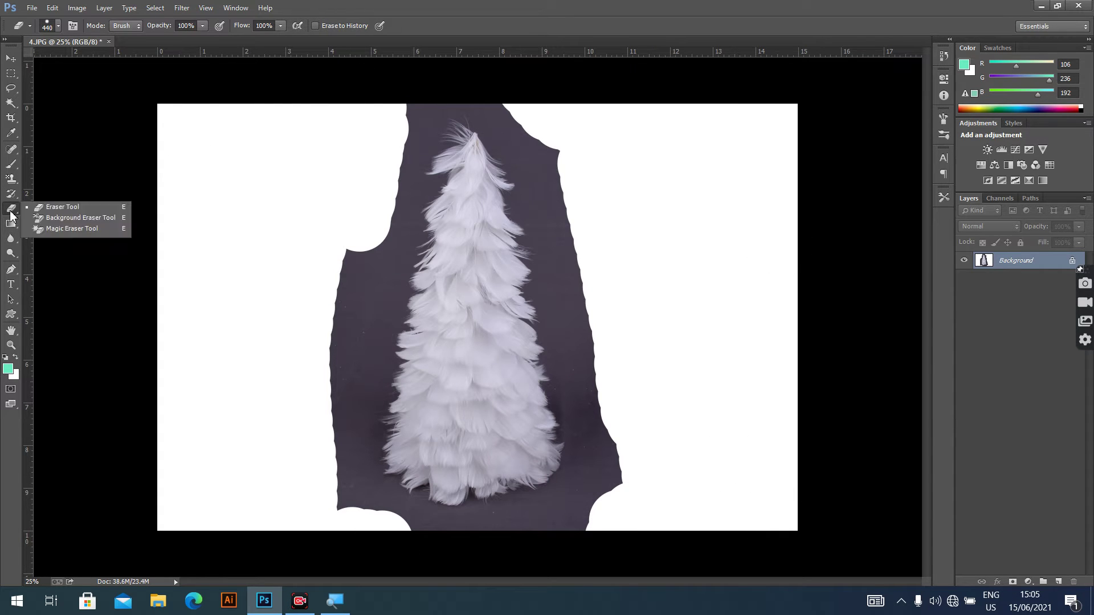
pyautogui.click(74, 219)
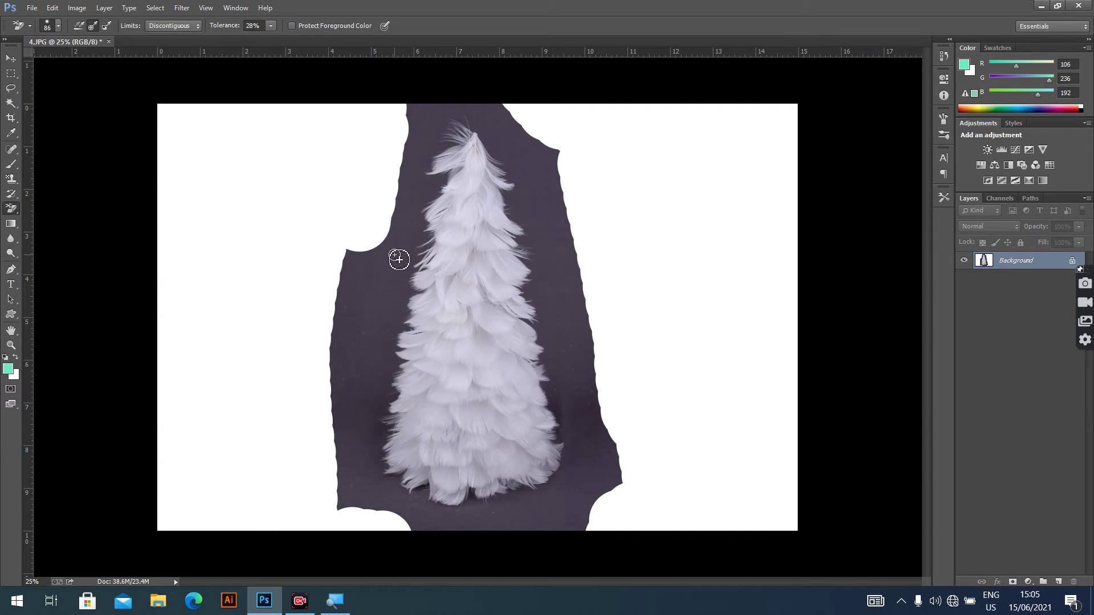
pyautogui.rightClick(398, 260)
pyautogui.moveTo(459, 281); pyautogui.dragTo(501, 282)
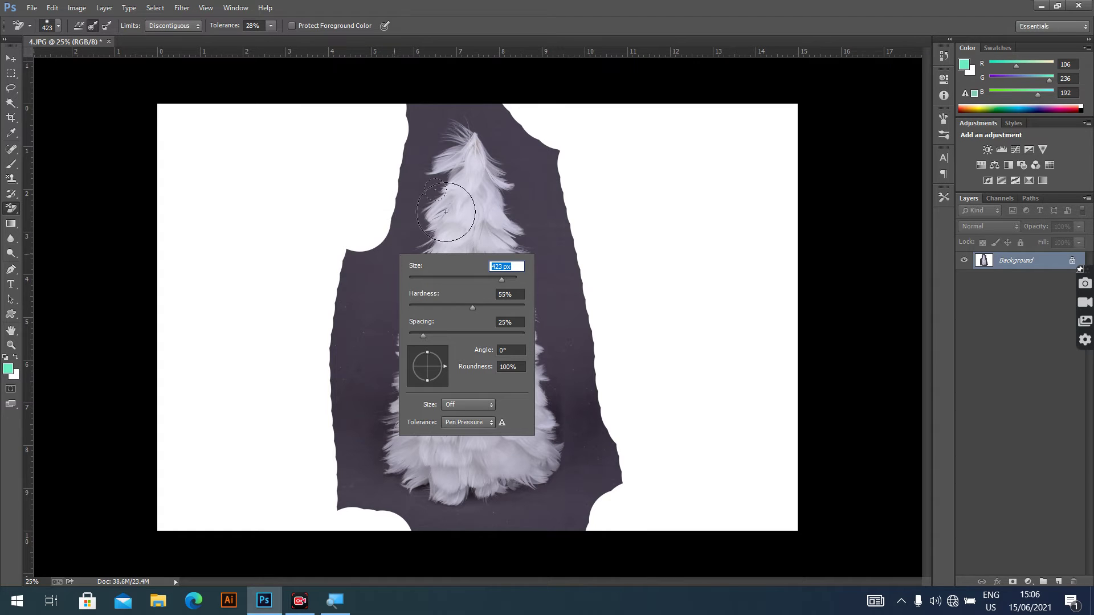
pyautogui.click(270, 27)
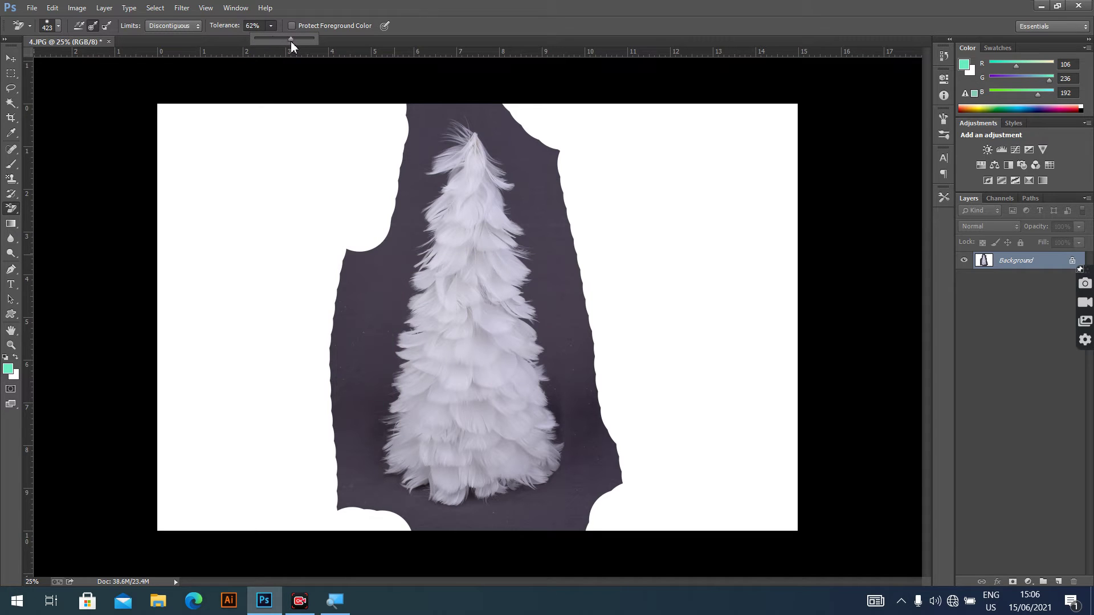
pyautogui.click(376, 344)
# Try background-erasing the dark margin along the tree's left side, and undo the last stroke
pyautogui.moveTo(392, 321)
pyautogui.mouseDown()
pyautogui.moveTo(383, 305)
pyautogui.moveTo(368, 367)
pyautogui.mouseUp()
pyautogui.moveTo(405, 248)
pyautogui.mouseDown()
pyautogui.moveTo(385, 295)
pyautogui.moveTo(443, 166)
pyautogui.moveTo(366, 341)
pyautogui.mouseUp()
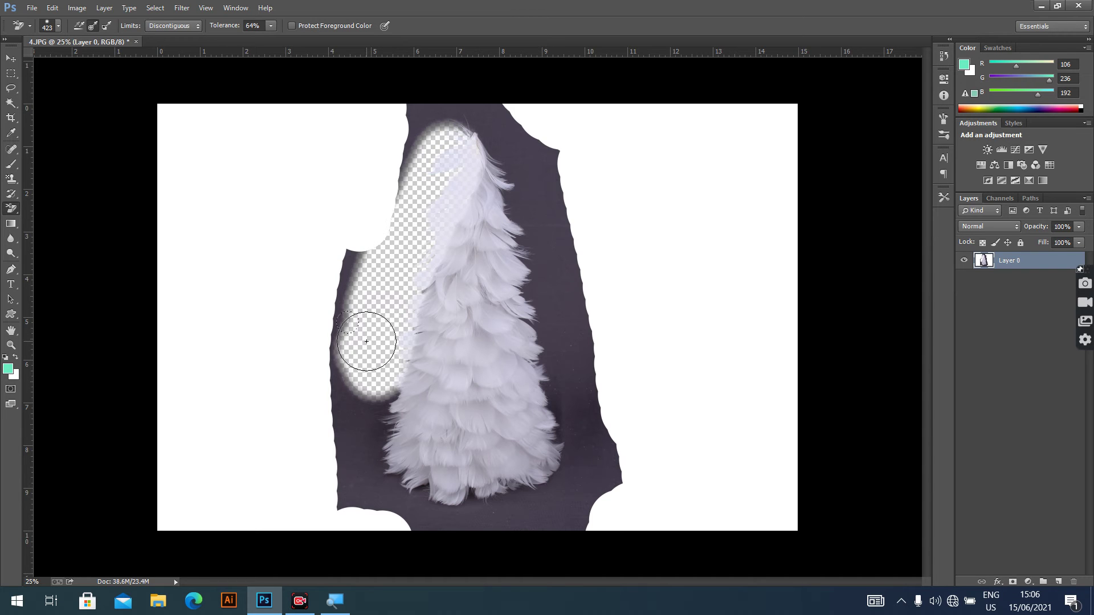
pyautogui.hotkey('ctrl', 'z')
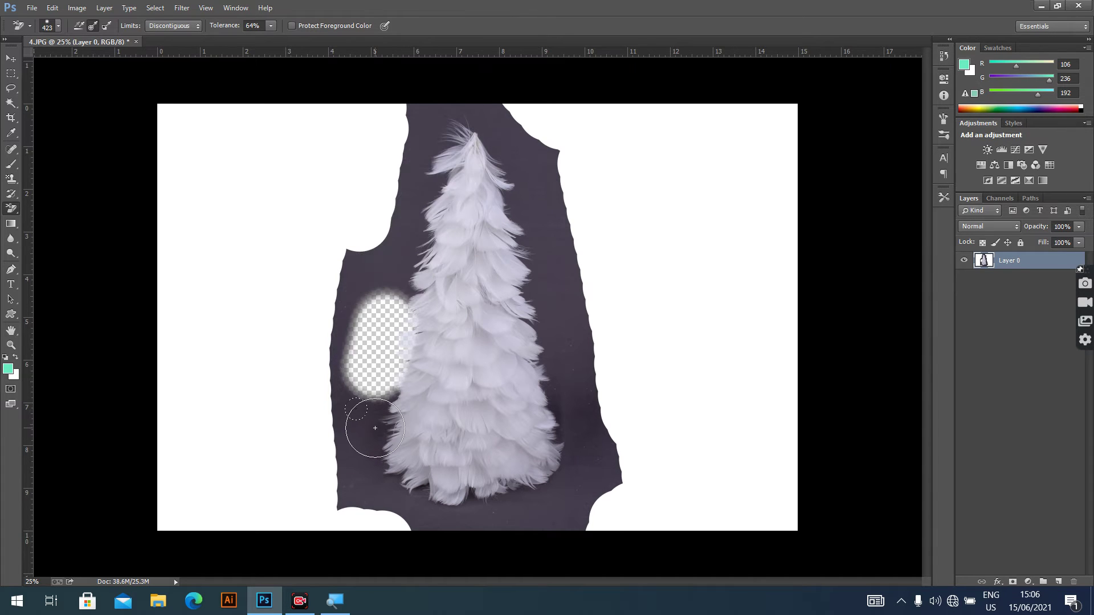
# Enlarge the Background Eraser to 509 px, test it around the tree's base, and undo all background-erased strokes
pyautogui.rightClick(375, 417)
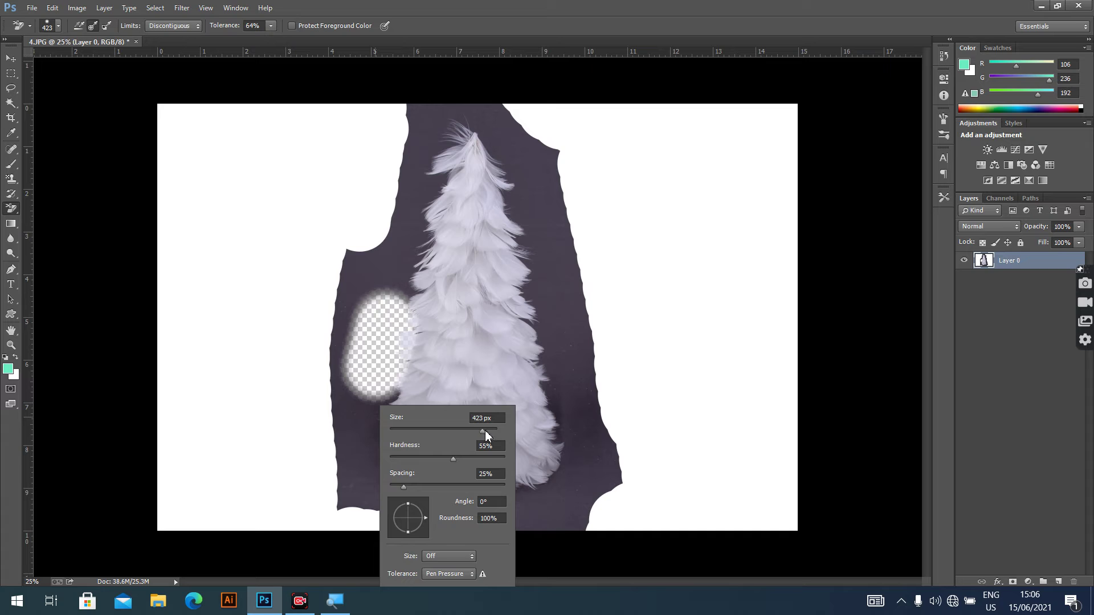
pyautogui.moveTo(484, 430); pyautogui.dragTo(488, 430)
pyautogui.moveTo(356, 433)
pyautogui.mouseDown()
pyautogui.moveTo(372, 385)
pyautogui.moveTo(357, 497)
pyautogui.moveTo(374, 513)
pyautogui.moveTo(421, 522)
pyautogui.moveTo(393, 517)
pyautogui.moveTo(382, 490)
pyautogui.moveTo(402, 496)
pyautogui.moveTo(404, 512)
pyautogui.moveTo(433, 534)
pyautogui.moveTo(588, 507)
pyautogui.moveTo(543, 536)
pyautogui.moveTo(544, 510)
pyautogui.moveTo(455, 510)
pyautogui.moveTo(480, 522)
pyautogui.moveTo(549, 505)
pyautogui.mouseUp()
pyautogui.hotkey('ctrl', 'z')
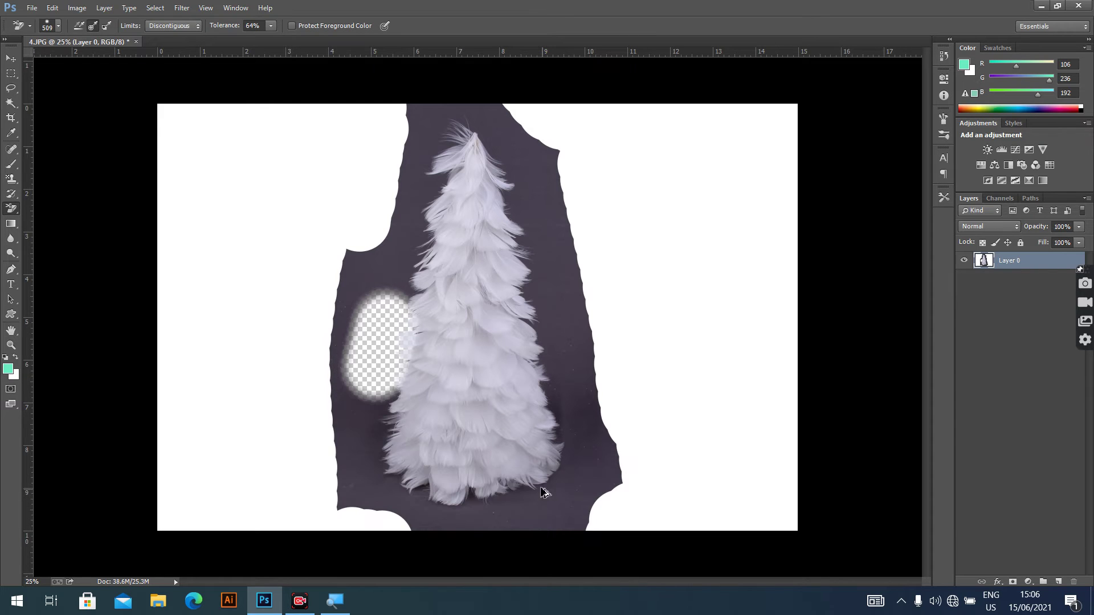
pyautogui.hotkey('ctrl', 'alt', 'z')
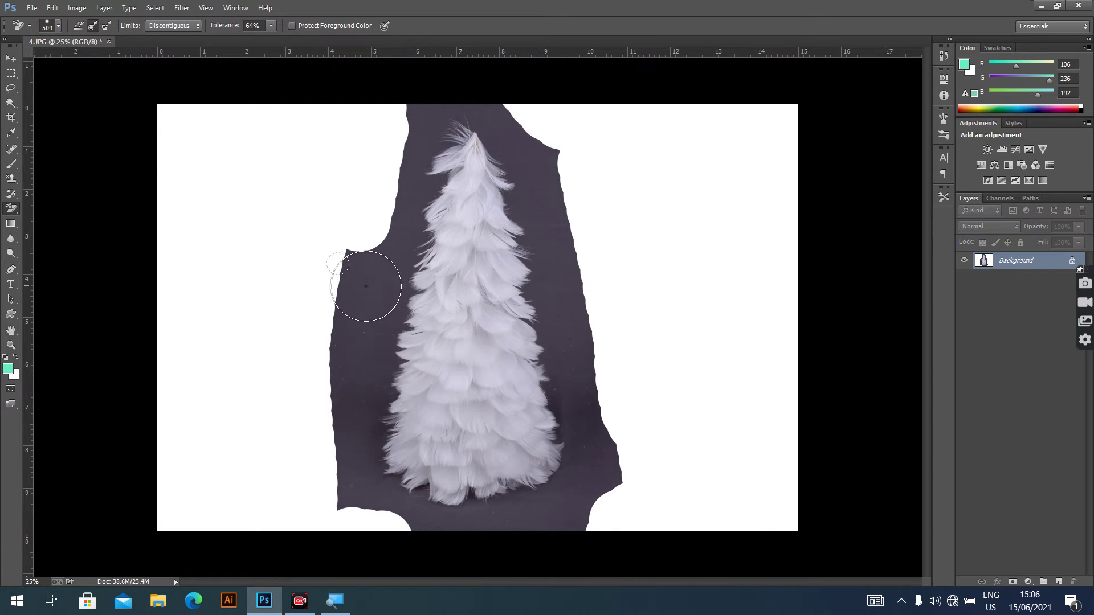
# Set the Background Eraser tolerance to 56% and erase the remaining dark backdrop around the tree to transparency
pyautogui.click(271, 26)
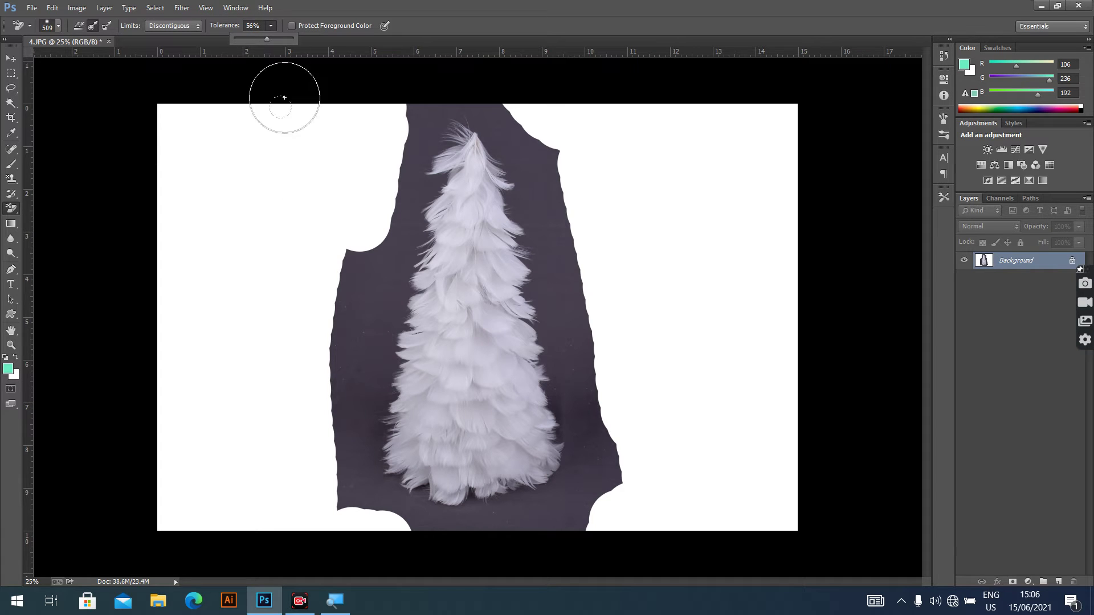
pyautogui.moveTo(361, 313)
pyautogui.mouseDown()
pyautogui.moveTo(374, 341)
pyautogui.moveTo(395, 274)
pyautogui.moveTo(349, 462)
pyautogui.moveTo(368, 497)
pyautogui.moveTo(471, 548)
pyautogui.moveTo(384, 521)
pyautogui.moveTo(507, 521)
pyautogui.moveTo(576, 487)
pyautogui.moveTo(578, 435)
pyautogui.moveTo(594, 437)
pyautogui.moveTo(582, 331)
pyautogui.moveTo(584, 397)
pyautogui.moveTo(550, 249)
pyautogui.moveTo(553, 314)
pyautogui.moveTo(556, 242)
pyautogui.moveTo(540, 166)
pyautogui.moveTo(534, 205)
pyautogui.moveTo(518, 135)
pyautogui.moveTo(485, 105)
pyautogui.moveTo(418, 117)
pyautogui.moveTo(405, 145)
pyautogui.moveTo(434, 121)
pyautogui.moveTo(404, 164)
pyautogui.moveTo(398, 189)
pyautogui.moveTo(415, 162)
pyautogui.moveTo(400, 235)
pyautogui.moveTo(356, 269)
pyautogui.moveTo(335, 391)
pyautogui.mouseUp()
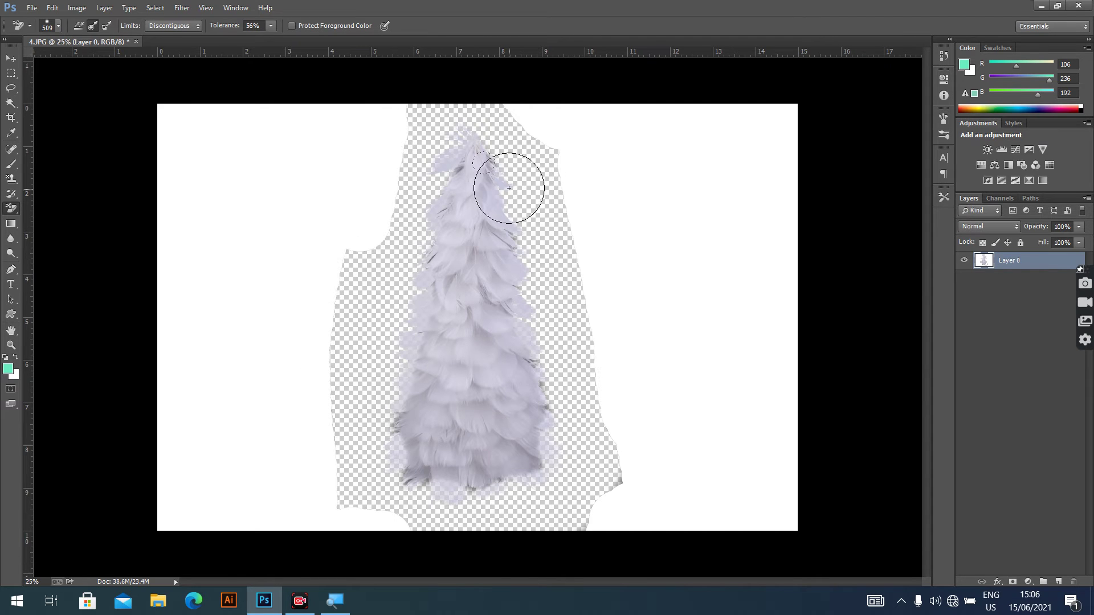
# Try erasing over the treetop, undo that stroke, and background-erase along the tree's left edge and base instead
pyautogui.moveTo(518, 183)
pyautogui.mouseDown()
pyautogui.moveTo(457, 166)
pyautogui.moveTo(452, 177)
pyautogui.mouseUp()
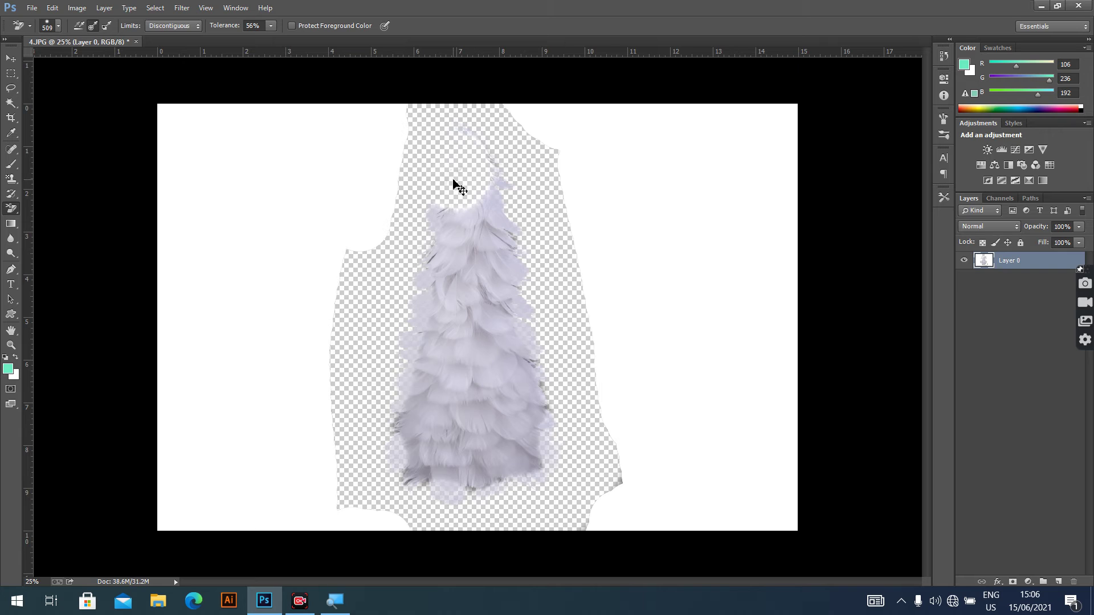
pyautogui.hotkey('ctrl', 'z')
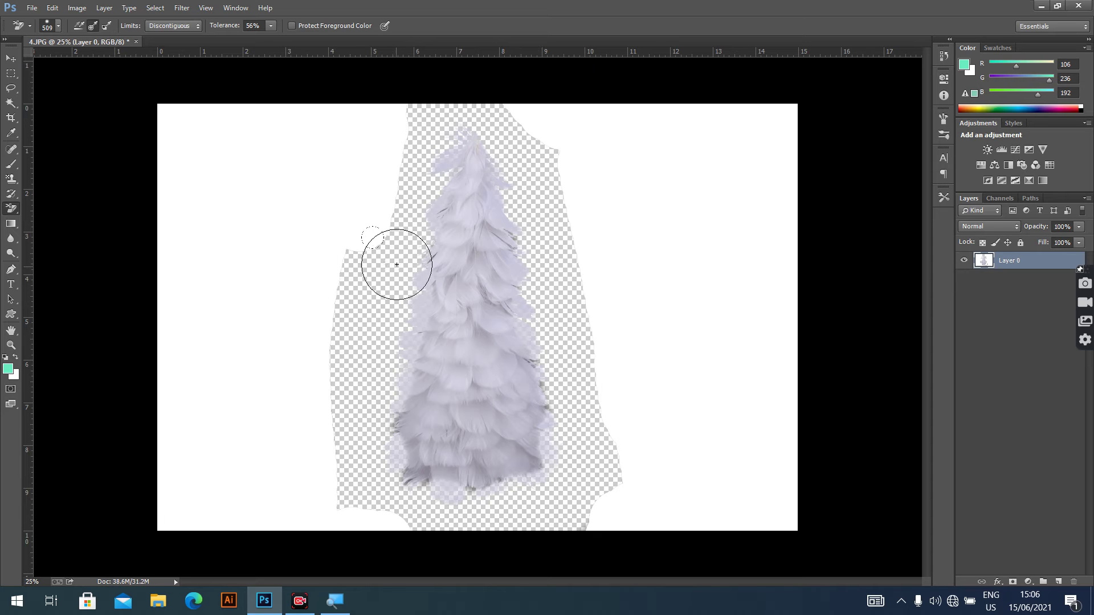
pyautogui.moveTo(367, 342)
pyautogui.mouseDown()
pyautogui.moveTo(382, 497)
pyautogui.moveTo(418, 515)
pyautogui.moveTo(499, 524)
pyautogui.moveTo(439, 498)
pyautogui.mouseUp()
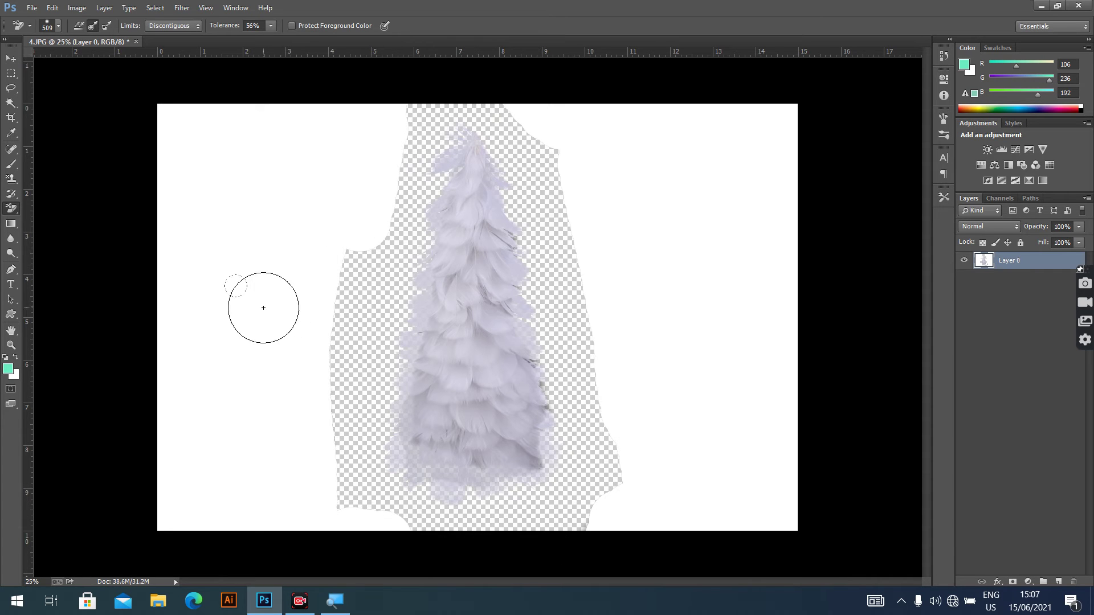
# Shift the erased tree layer slightly up and to the right with the Move tool
pyautogui.click(12, 61)
pyautogui.moveTo(468, 363); pyautogui.dragTo(475, 308)
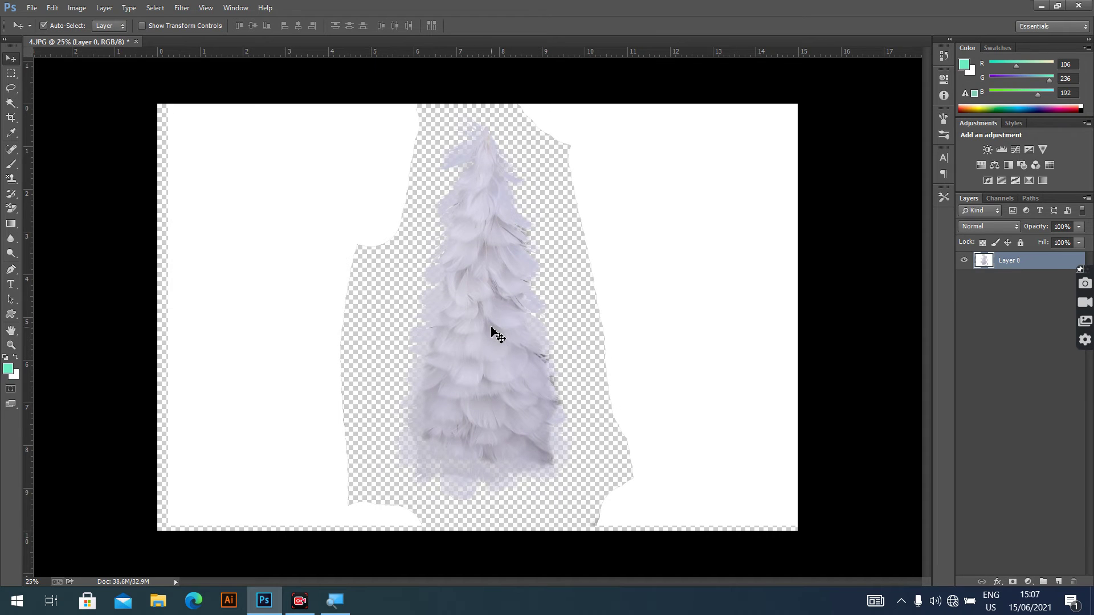
# Undo the layer move and the background-erased strokes to restore the dark backdrop around the tree
pyautogui.hotkey('ctrl', 'alt', 'z')
pyautogui.hotkey('ctrl', 'alt', 'z')
pyautogui.hotkey('ctrl', 'alt', 'z')
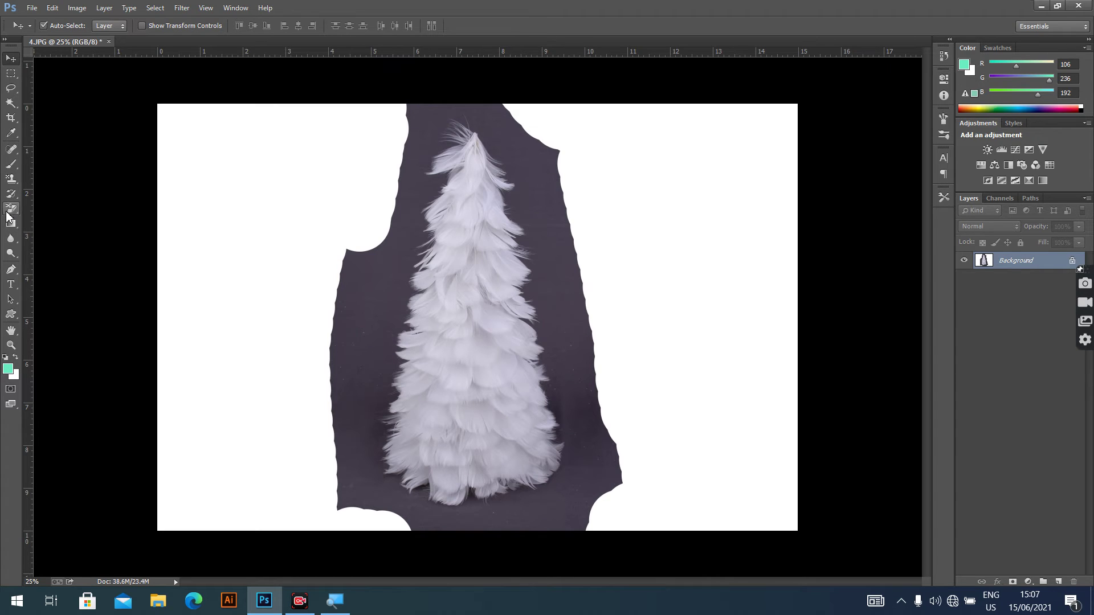
# Try the Magic Eraser at tolerance 32 on the dark backdrop beside the tree, and undo the erasure
pyautogui.moveTo(12, 209); pyautogui.dragTo(64, 220)
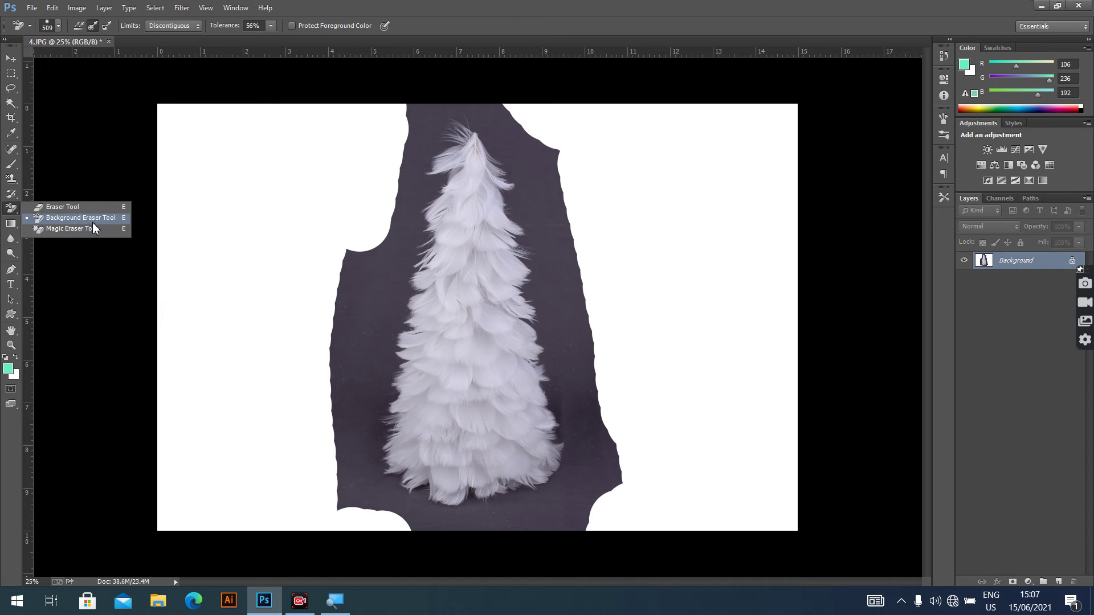
pyautogui.click(63, 229)
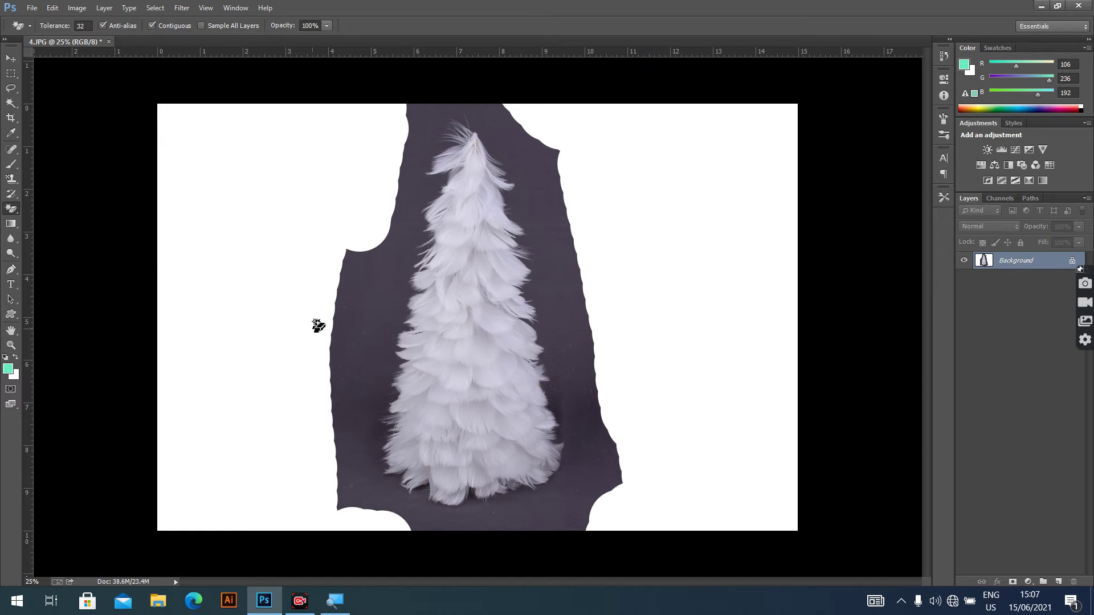
pyautogui.click(361, 338)
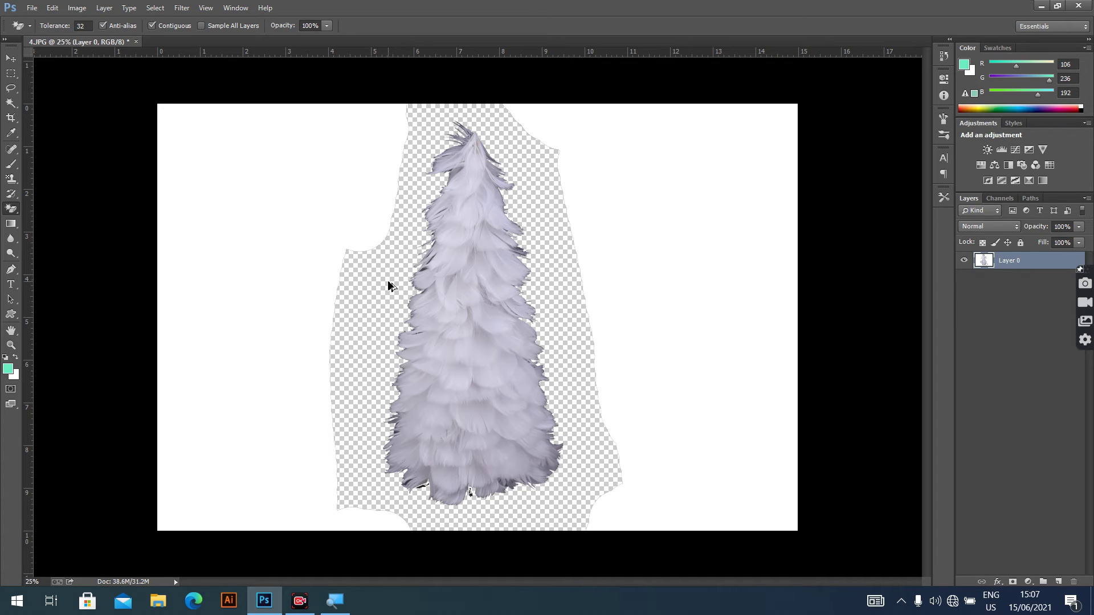
pyautogui.hotkey('ctrl', 'z')
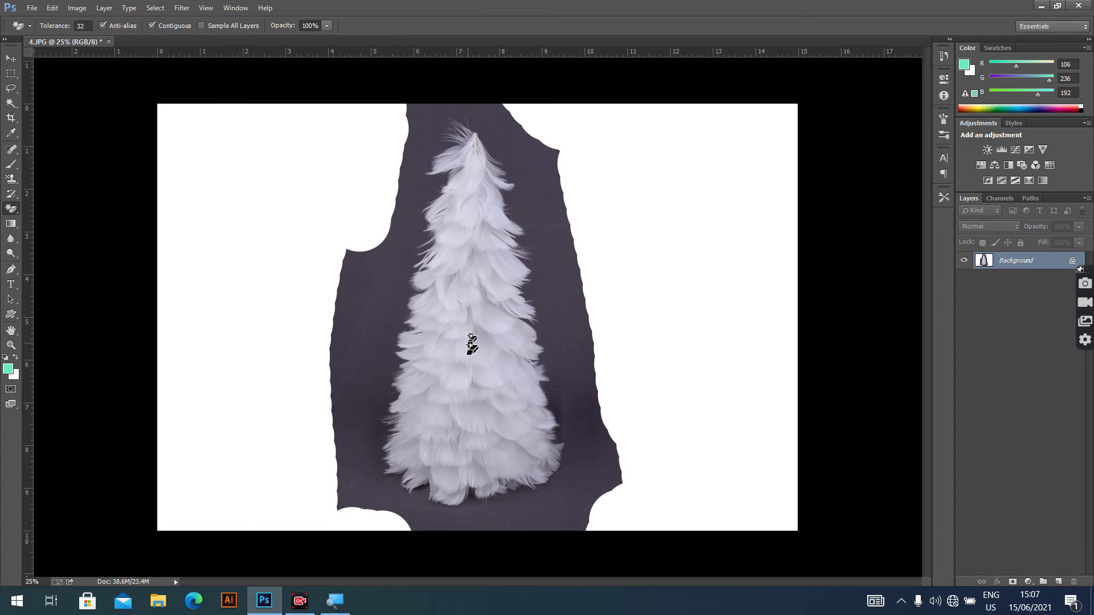
# Select the whole feather tree from its tip to its base with the Quick Selection tool at size 14
pyautogui.click(11, 103)
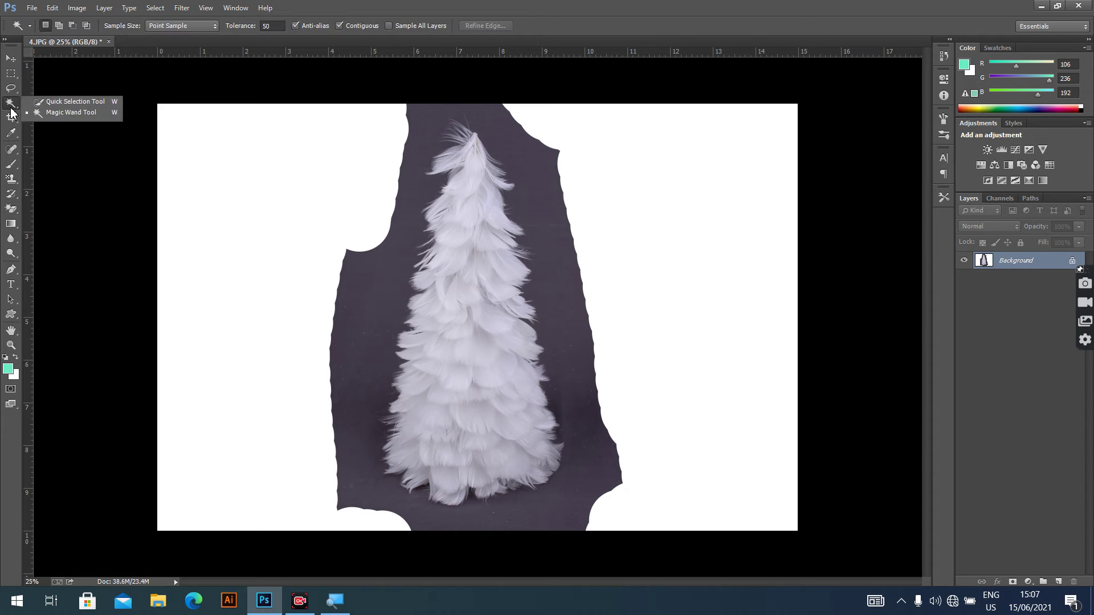
pyautogui.click(54, 102)
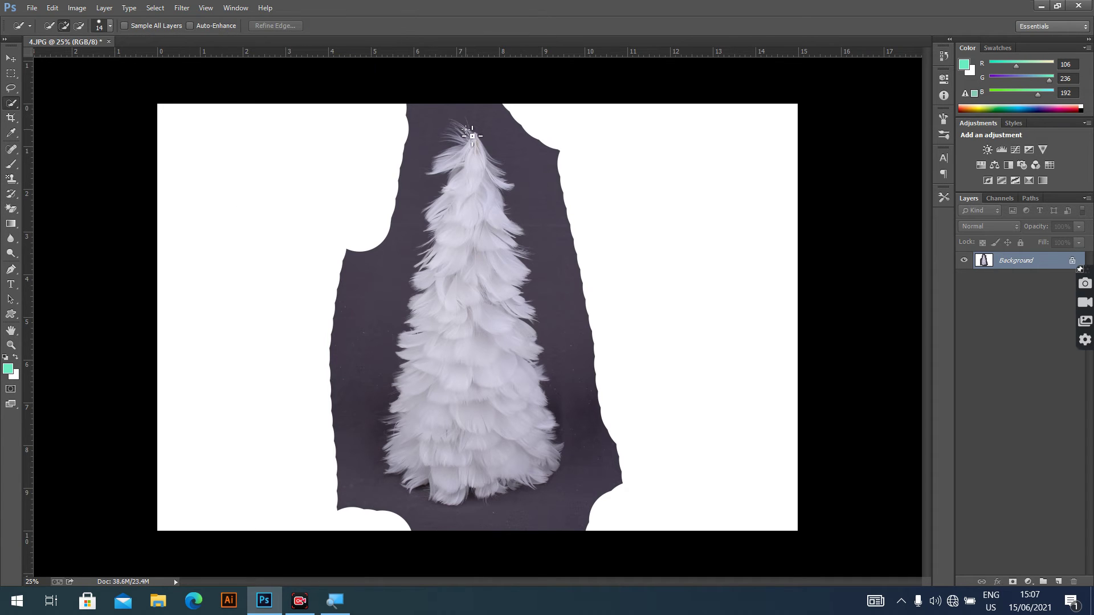
pyautogui.moveTo(472, 135); pyautogui.dragTo(480, 149)
pyautogui.moveTo(481, 203); pyautogui.dragTo(486, 401)
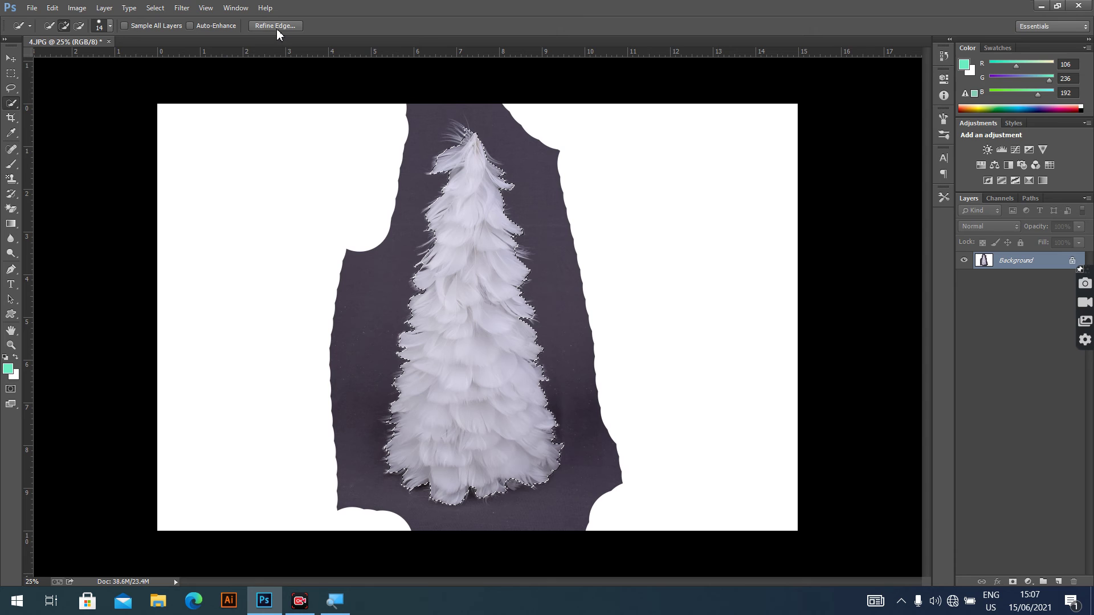
# Open Refine Edge for the tree selection, try different radii, and set the refine brush size to 428
pyautogui.click(268, 22)
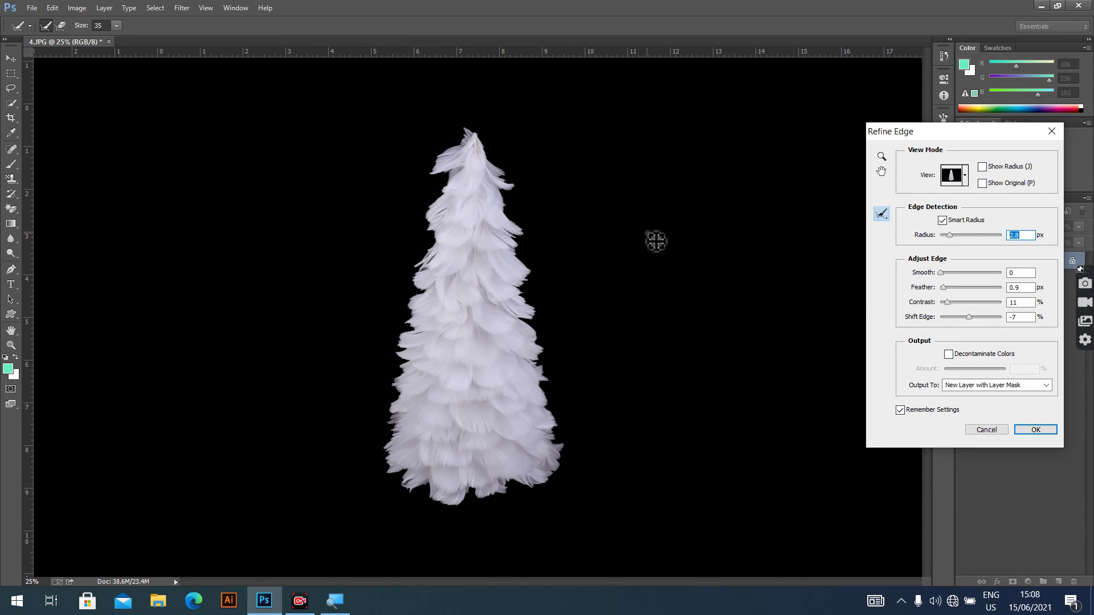
pyautogui.moveTo(950, 235); pyautogui.dragTo(985, 240)
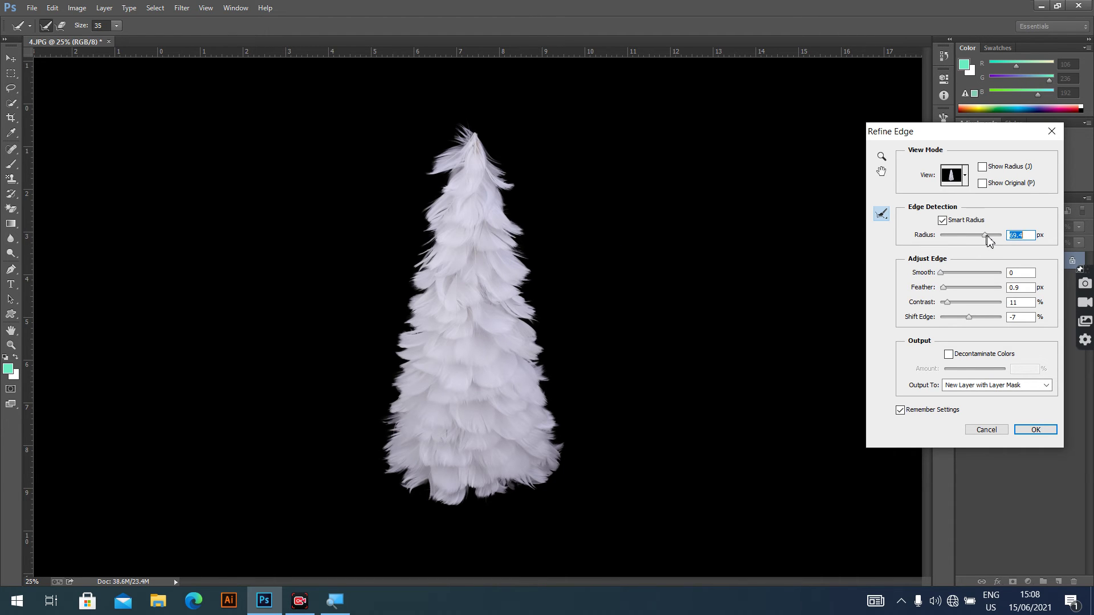
pyautogui.moveTo(987, 236); pyautogui.dragTo(956, 249)
pyautogui.click(116, 26)
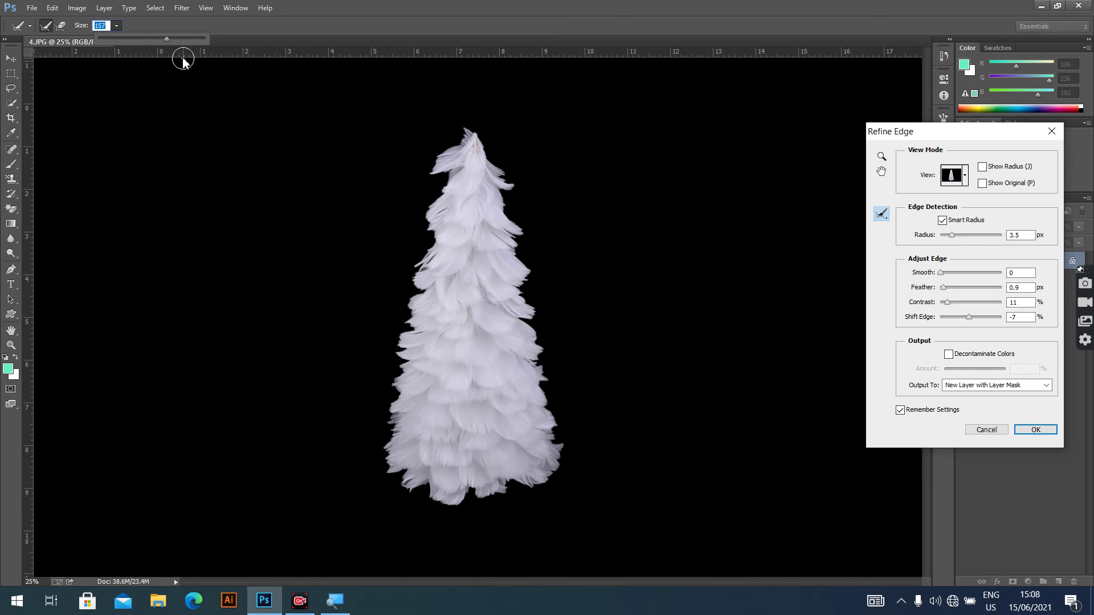
pyautogui.click(195, 38)
pyautogui.moveTo(192, 45); pyautogui.dragTo(190, 41)
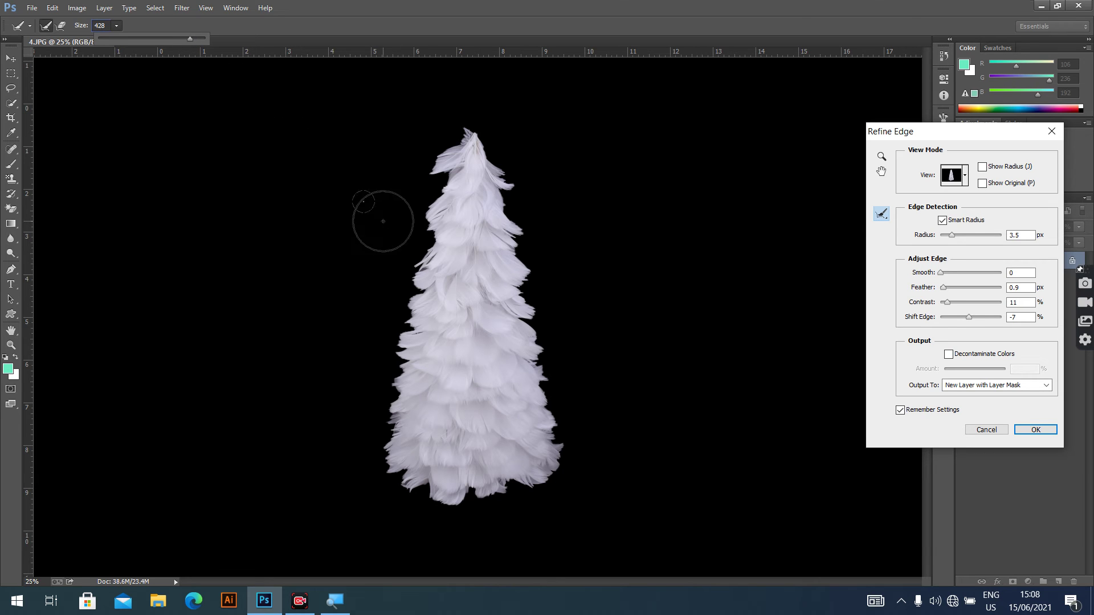
# Refine the tree's feathery edge with the brush at a 2.1 px radius and output it to a new layer with layer mask
pyautogui.moveTo(953, 236); pyautogui.dragTo(955, 236)
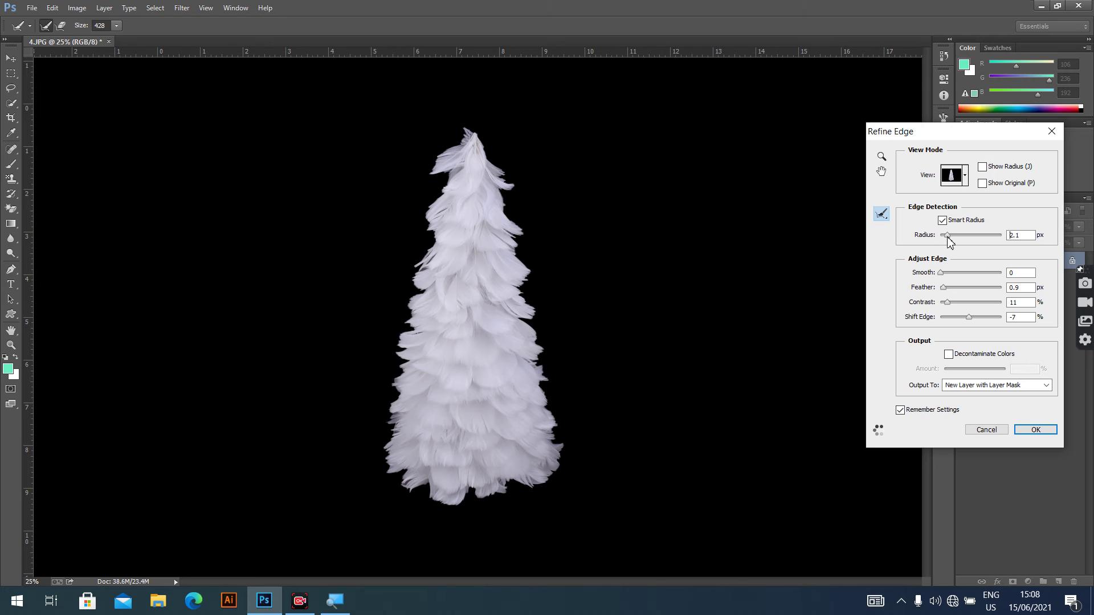
pyautogui.moveTo(452, 195)
pyautogui.mouseDown()
pyautogui.moveTo(441, 148)
pyautogui.moveTo(427, 234)
pyautogui.moveTo(468, 130)
pyautogui.moveTo(410, 284)
pyautogui.moveTo(432, 222)
pyautogui.moveTo(430, 180)
pyautogui.moveTo(409, 285)
pyautogui.moveTo(410, 371)
pyautogui.moveTo(424, 182)
pyautogui.moveTo(389, 286)
pyautogui.moveTo(379, 482)
pyautogui.moveTo(386, 420)
pyautogui.moveTo(404, 507)
pyautogui.moveTo(521, 525)
pyautogui.moveTo(442, 506)
pyautogui.moveTo(535, 499)
pyautogui.moveTo(403, 483)
pyautogui.moveTo(549, 513)
pyautogui.moveTo(601, 429)
pyautogui.moveTo(575, 466)
pyautogui.moveTo(554, 352)
pyautogui.moveTo(543, 381)
pyautogui.moveTo(552, 319)
pyautogui.moveTo(534, 238)
pyautogui.moveTo(496, 176)
pyautogui.moveTo(528, 466)
pyautogui.moveTo(551, 259)
pyautogui.moveTo(520, 167)
pyautogui.moveTo(486, 135)
pyautogui.moveTo(431, 170)
pyautogui.moveTo(479, 124)
pyautogui.moveTo(485, 139)
pyautogui.moveTo(457, 139)
pyautogui.moveTo(439, 186)
pyautogui.moveTo(391, 452)
pyautogui.moveTo(399, 399)
pyautogui.moveTo(421, 483)
pyautogui.moveTo(459, 498)
pyautogui.moveTo(420, 494)
pyautogui.moveTo(492, 511)
pyautogui.moveTo(540, 461)
pyautogui.moveTo(557, 473)
pyautogui.moveTo(546, 363)
pyautogui.moveTo(535, 371)
pyautogui.moveTo(528, 211)
pyautogui.moveTo(520, 280)
pyautogui.moveTo(503, 176)
pyautogui.moveTo(443, 118)
pyautogui.moveTo(402, 203)
pyautogui.mouseUp()
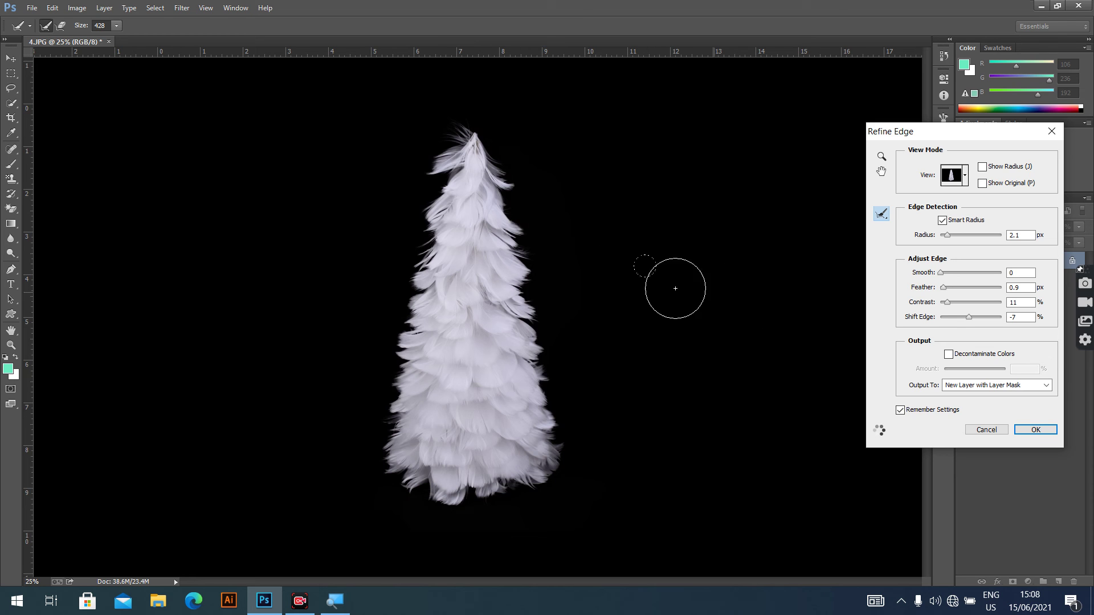
pyautogui.click(1046, 432)
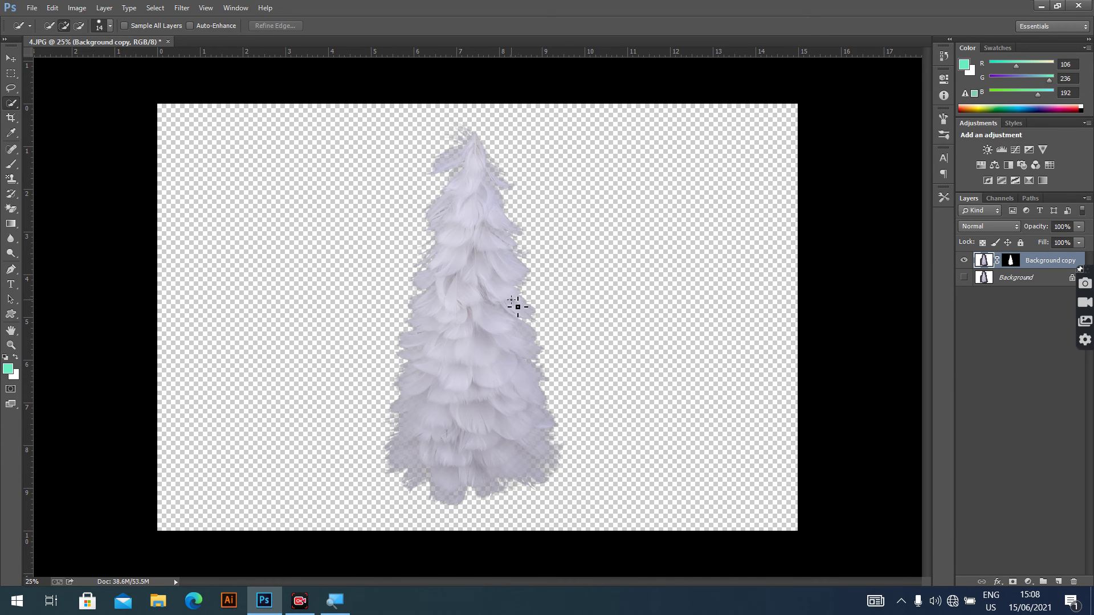
# Add a new layer directly above the Background layer and fill it with the mint green foreground color
pyautogui.click(1013, 289)
pyautogui.click(1059, 582)
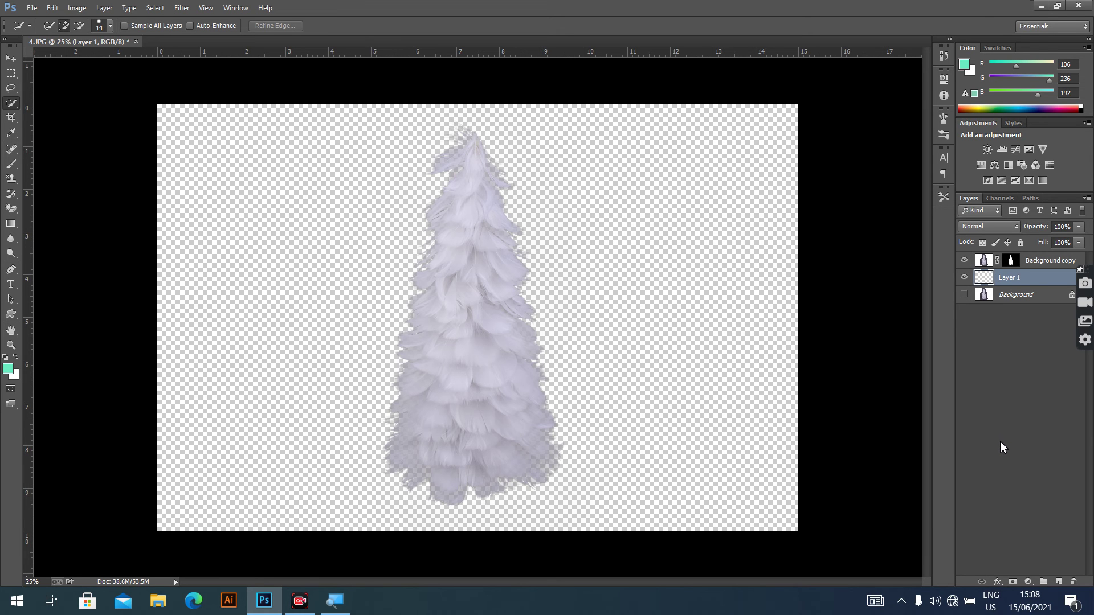
pyautogui.hotkey('alt', 'BackSpace')
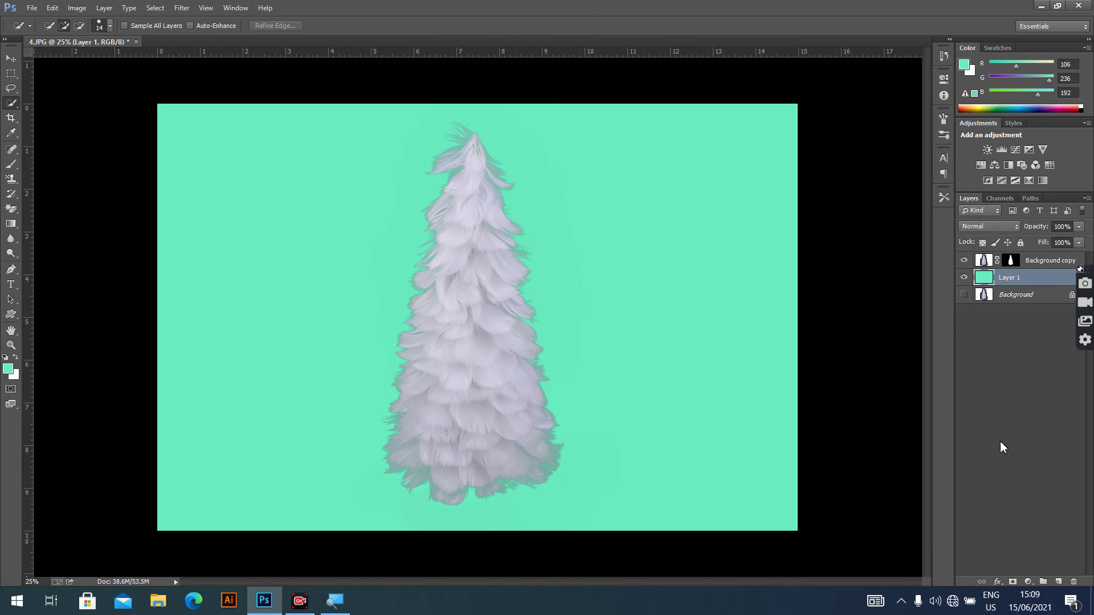
# Load the tree mask as a selection, invert it, delete the leftover backdrop from the Background copy layer, and deselect
pyautogui.click(988, 262)
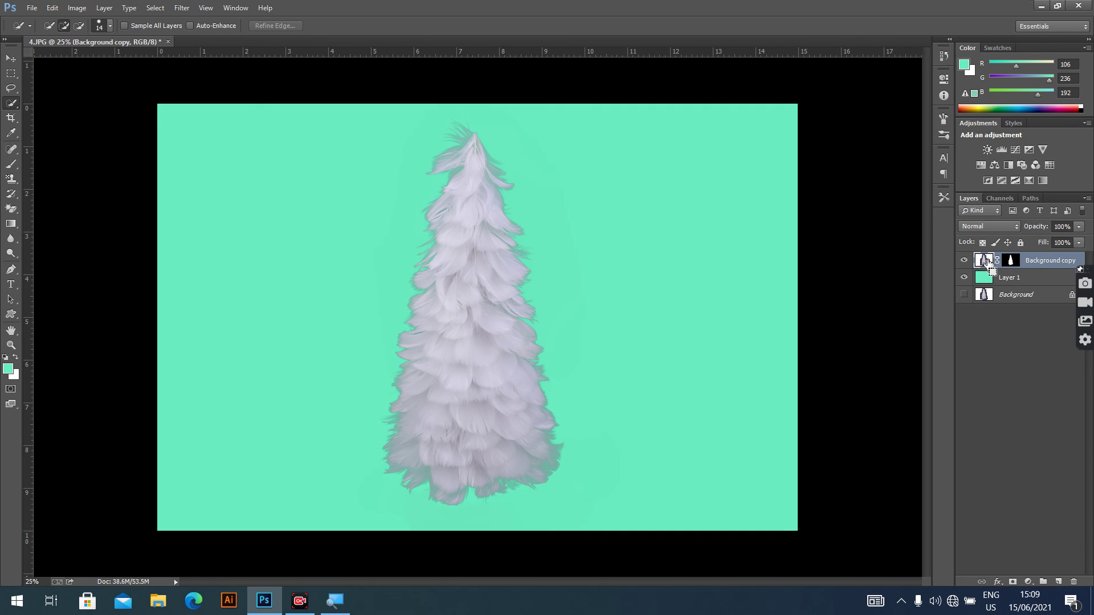
pyautogui.keyDown('ctrl'); pyautogui.click(989, 262); pyautogui.keyUp('ctrl')
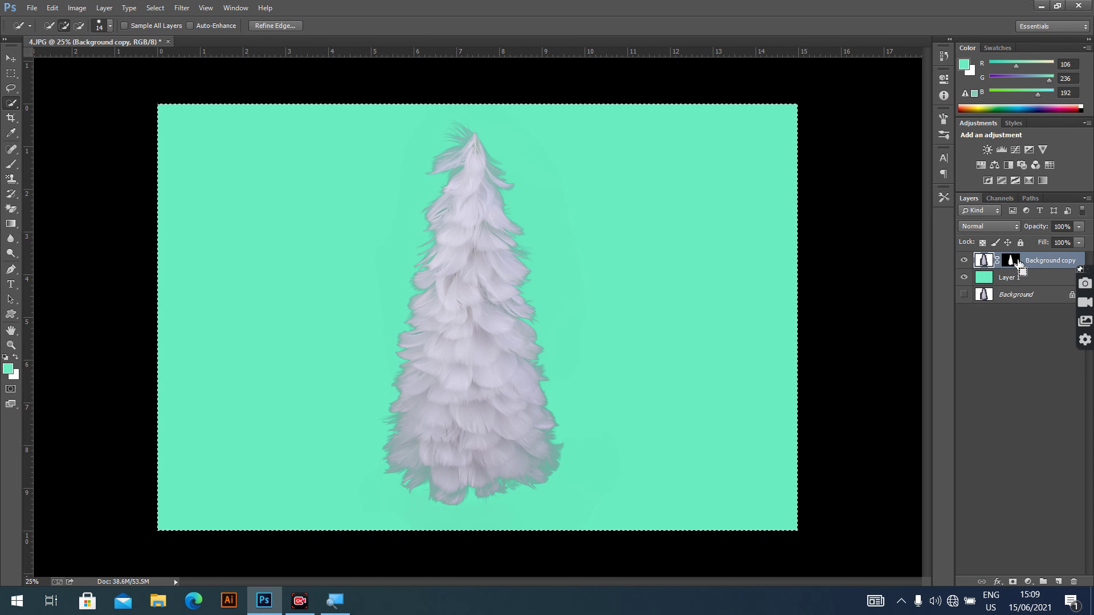
pyautogui.keyDown('ctrl'); pyautogui.click(1016, 264); pyautogui.keyUp('ctrl')
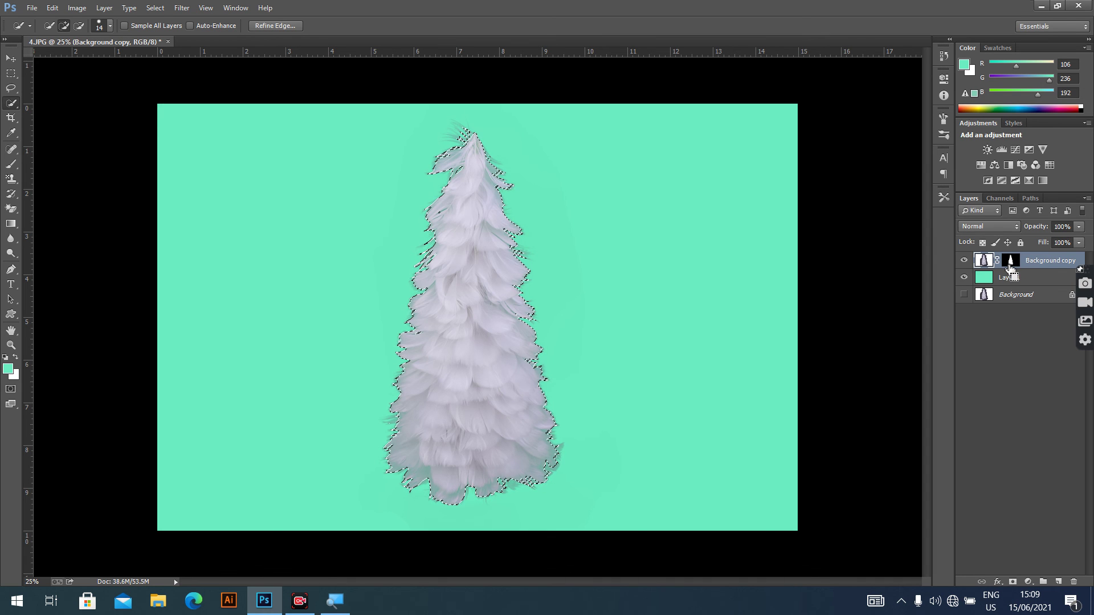
pyautogui.hotkey('ctrl', 'shift', 'i')
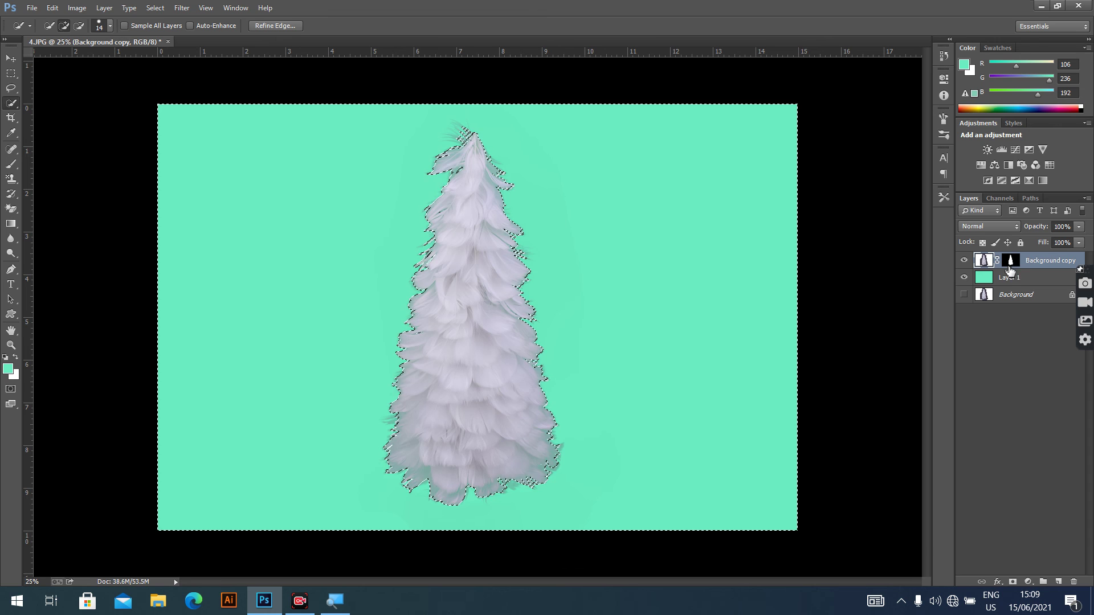
pyautogui.press('Delete')
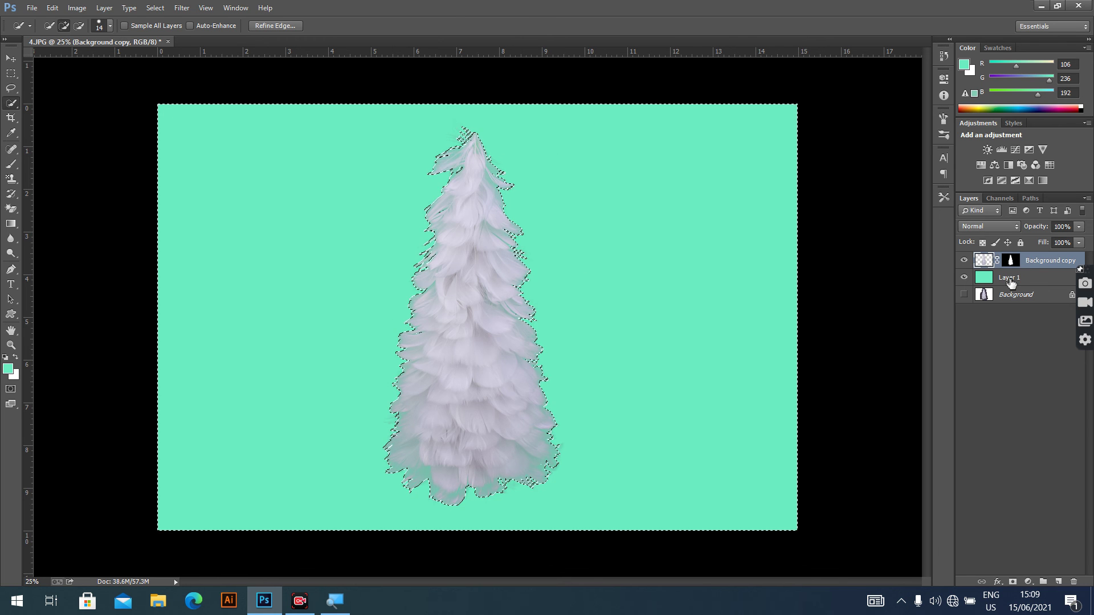
pyautogui.hotkey('ctrl', 'd')
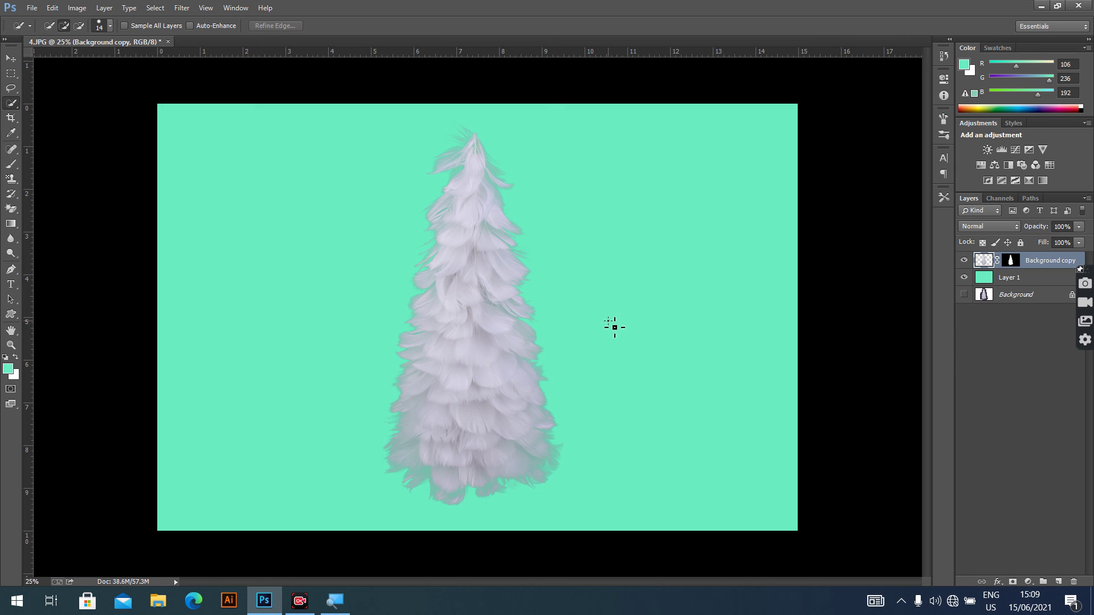
# Shift the tree cutout slightly to the left over the green layer with the Move tool
pyautogui.click(11, 58)
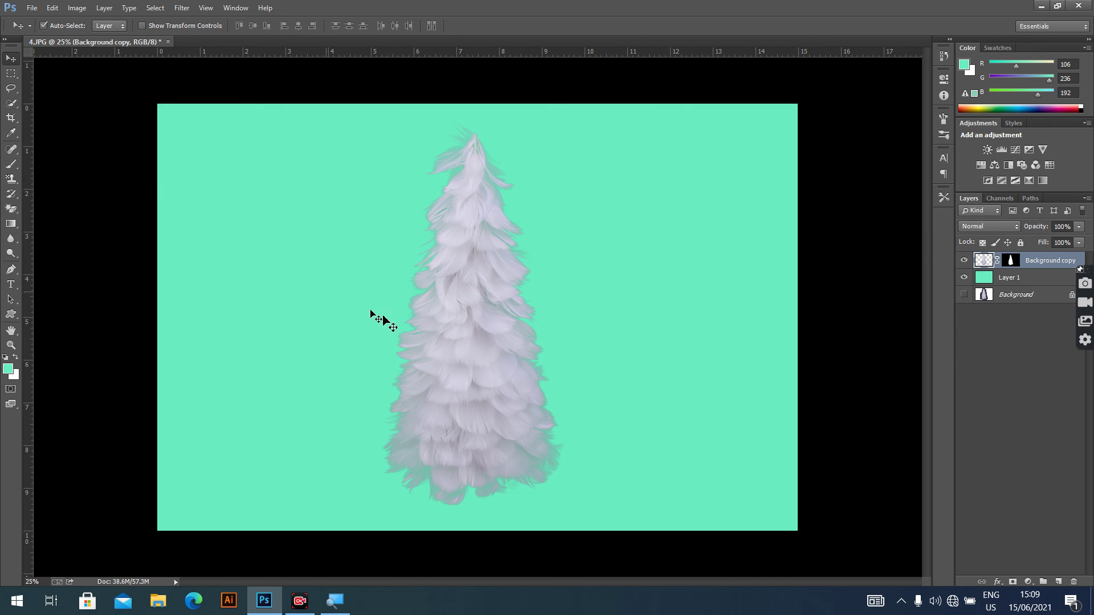
pyautogui.moveTo(422, 350)
pyautogui.mouseDown()
pyautogui.moveTo(488, 369)
pyautogui.moveTo(410, 364)
pyautogui.moveTo(408, 351)
pyautogui.mouseUp()
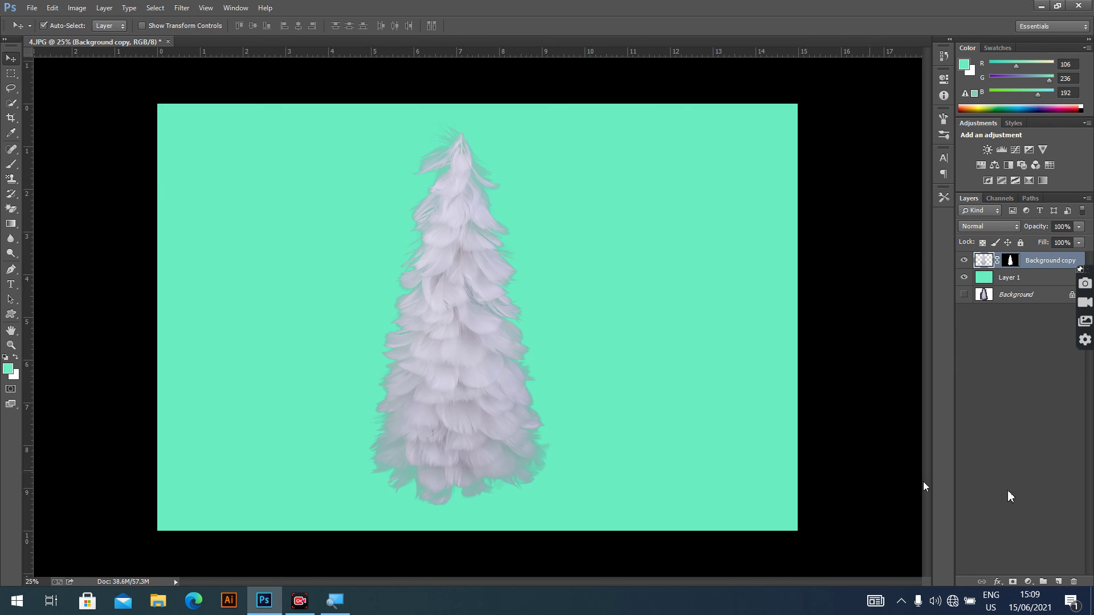
# Fill Layer 1 with the white background color and move the tree cutout back to the right
pyautogui.doubleClick(984, 278)
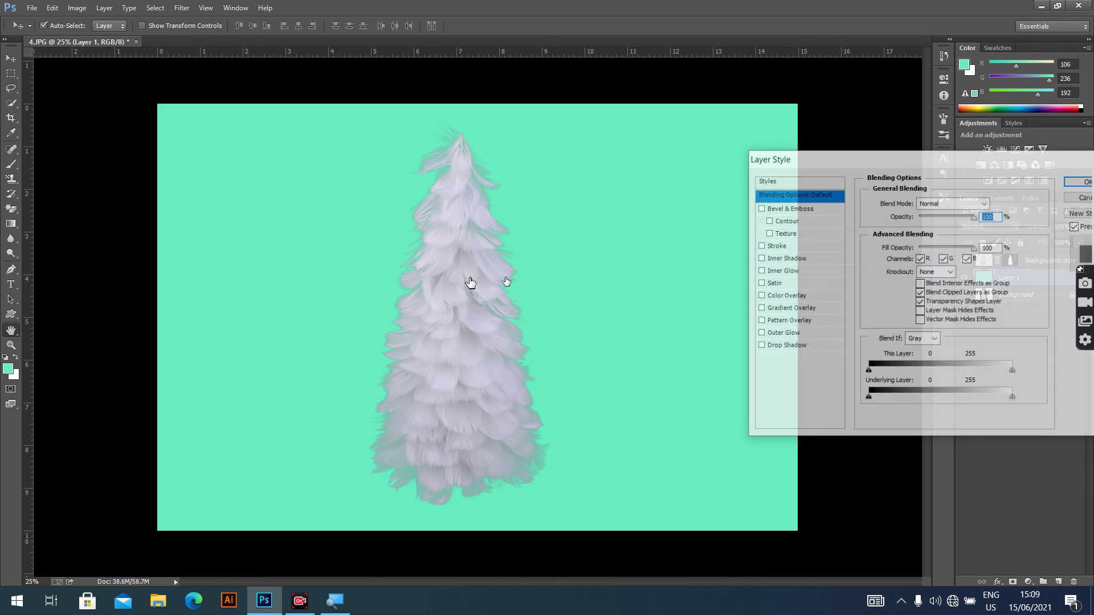
pyautogui.click(1086, 197)
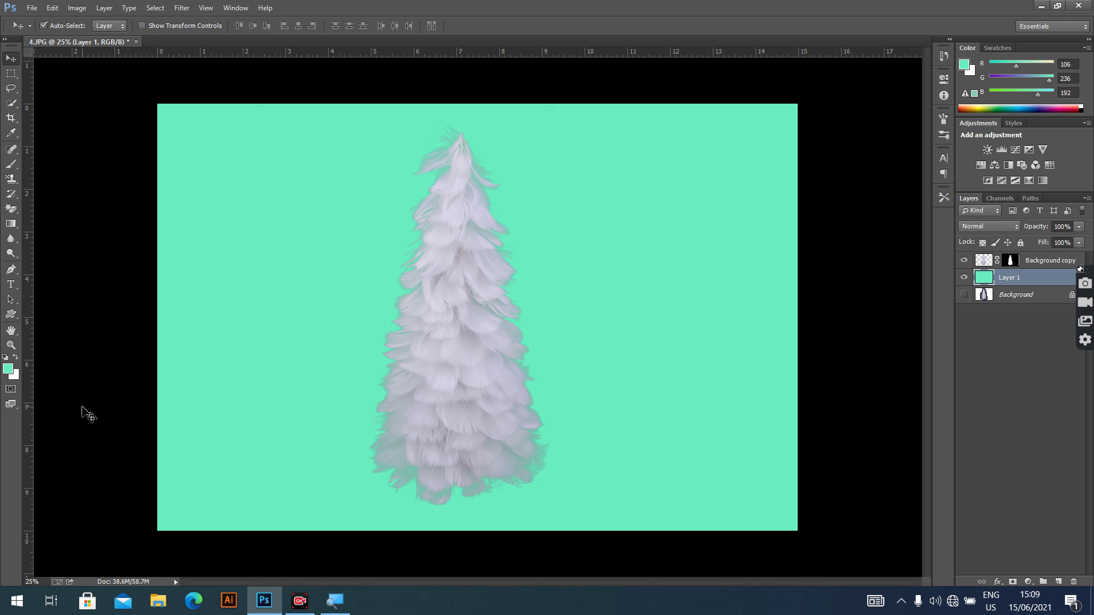
pyautogui.hotkey('ctrl', 'BackSpace')
pyautogui.moveTo(458, 382); pyautogui.dragTo(486, 383)
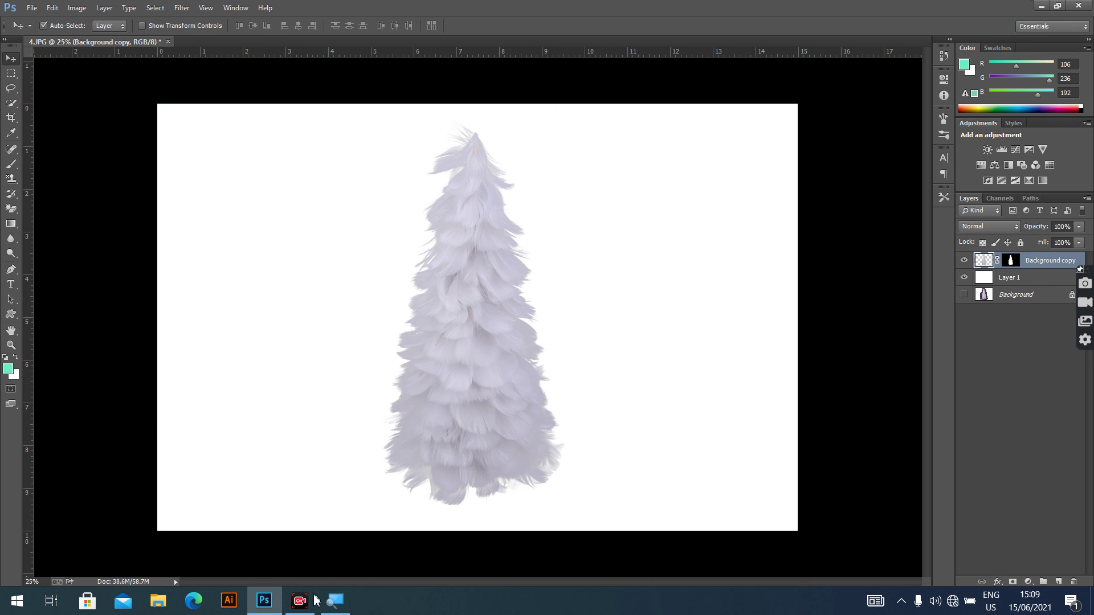
pyautogui.moveTo(301, 603)
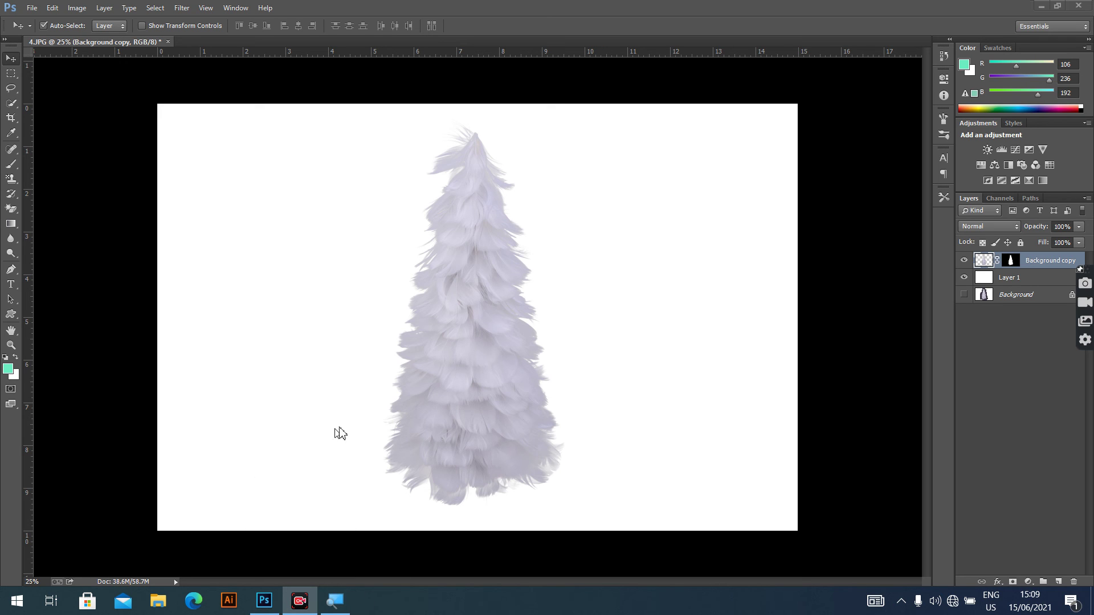
pyautogui.click(492, 375)
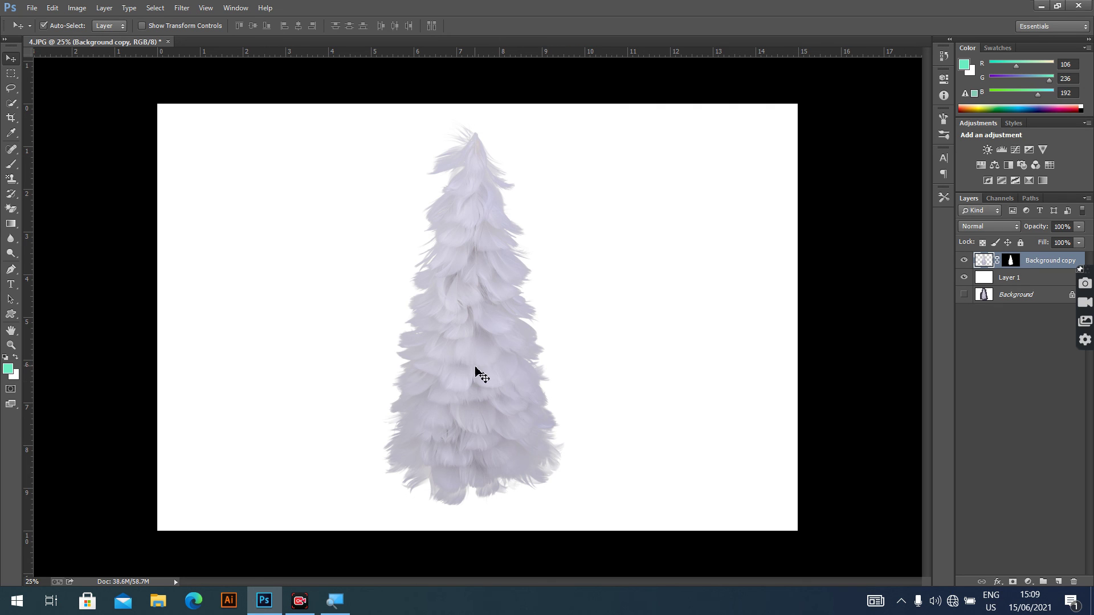
pyautogui.moveTo(475, 371); pyautogui.dragTo(492, 377)
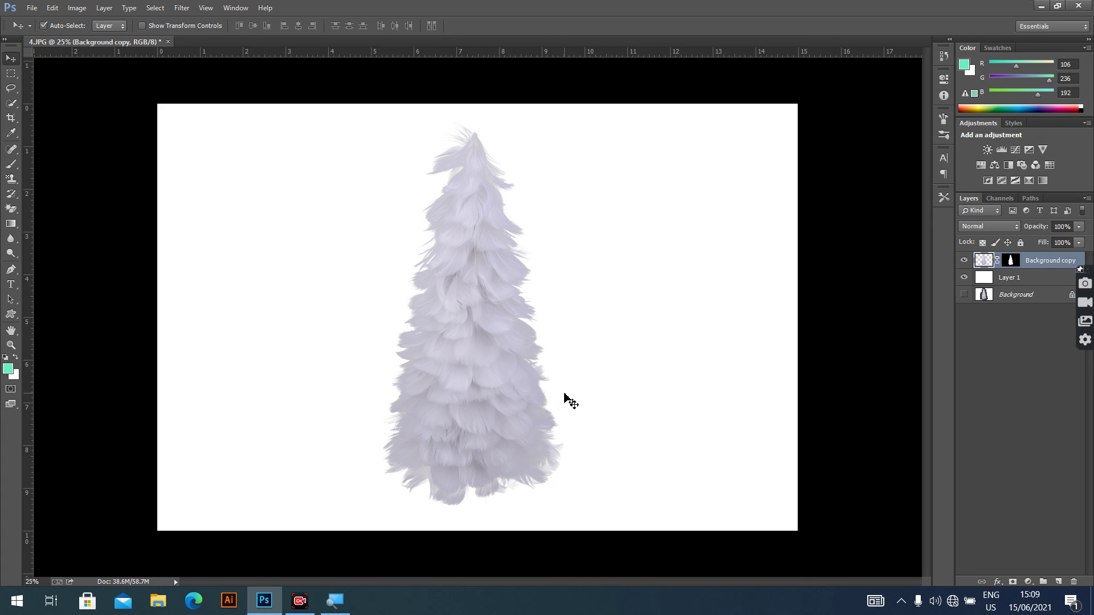